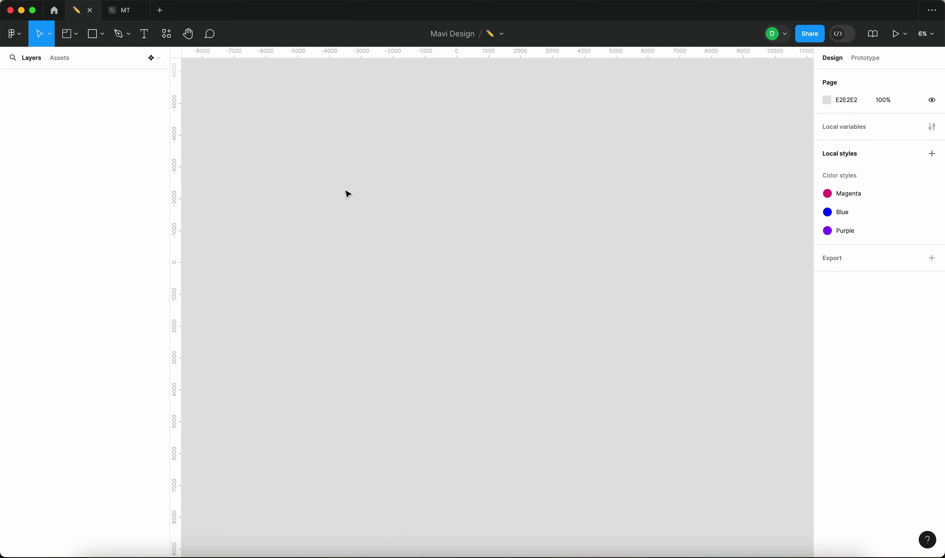
Draw a wide rectangle and fill it dark grey 6F6F6F.
{"action": "key", "text": "r"}
{"action": "mouse_move", "coordinate": [355, 148]}
{"action": "left_mouse_down"}
{"action": "mouse_move", "coordinate": [421, 190]}
{"action": "mouse_move", "coordinate": [474, 179]}
{"action": "left_mouse_up"}
{"action": "left_click", "coordinate": [830, 232]}
{"action": "left_click_drag", "start_coordinate": [730, 301], "coordinate": [667, 330]}
{"action": "left_click", "coordinate": [803, 230]}
{"action": "key", "text": "Escape"}
{"action": "left_click_drag", "start_coordinate": [461, 177], "coordinate": [549, 203]}
{"action": "left_click", "coordinate": [631, 279]}
{"action": "key", "text": "super+z"}
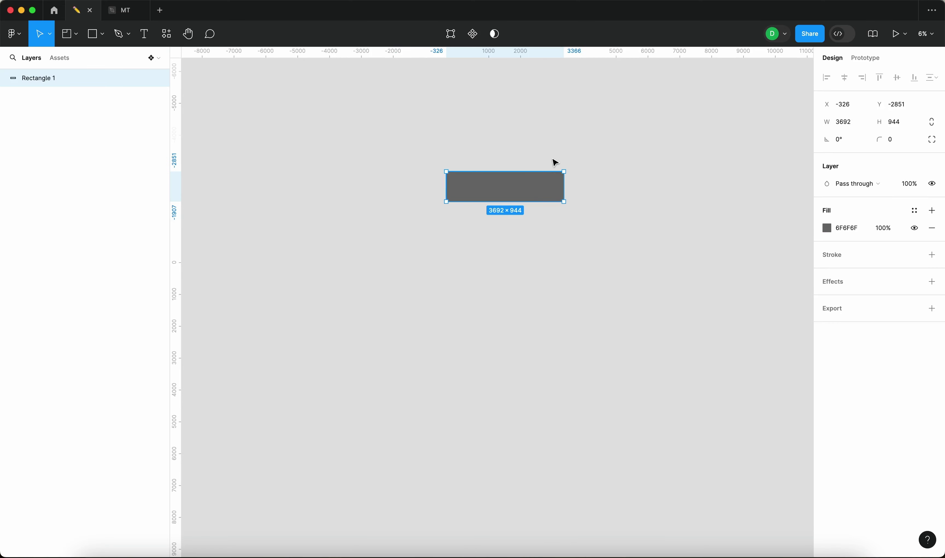
Duplicate the rectangle below as Rectangle 2 with a paler grey fill.
{"action": "left_click_drag", "start_coordinate": [546, 186], "coordinate": [547, 247], "text": "alt"}
{"action": "left_click", "coordinate": [828, 228]}
{"action": "left_click_drag", "start_coordinate": [683, 336], "coordinate": [672, 323]}
{"action": "left_click", "coordinate": [625, 249]}
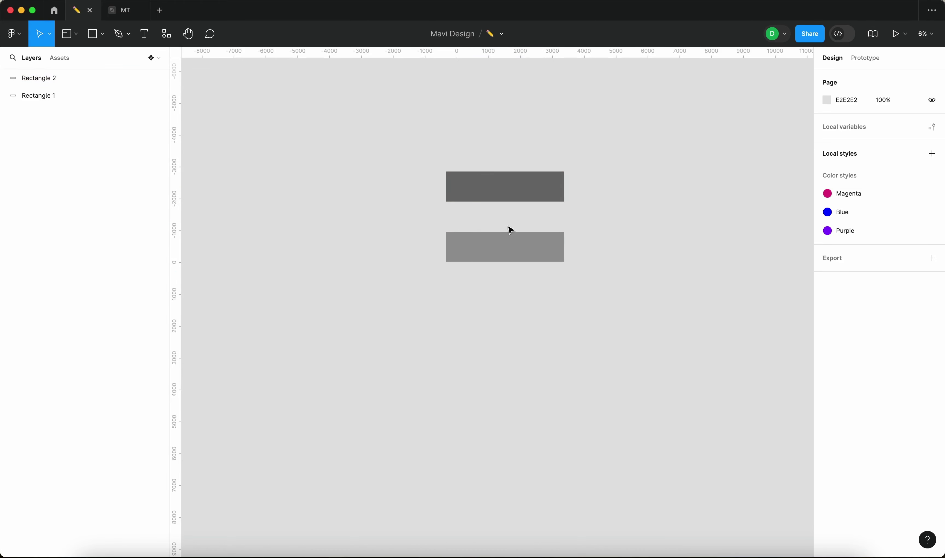
{"action": "left_click", "coordinate": [537, 252]}
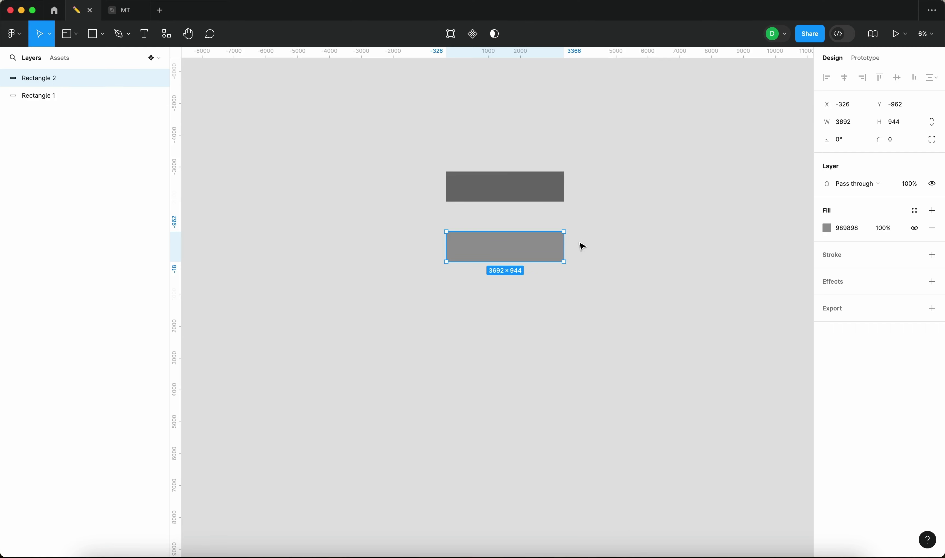
{"action": "left_click", "coordinate": [587, 281]}
{"action": "left_click", "coordinate": [523, 254]}
Duplicate Rectangle 2 below as Rectangle 3, fill it near-black, and tuck it closer.
{"action": "left_click_drag", "start_coordinate": [527, 251], "coordinate": [527, 317], "text": "alt"}
{"action": "left_click", "coordinate": [827, 228]}
{"action": "left_click_drag", "start_coordinate": [698, 298], "coordinate": [647, 357]}
{"action": "left_click", "coordinate": [699, 200]}
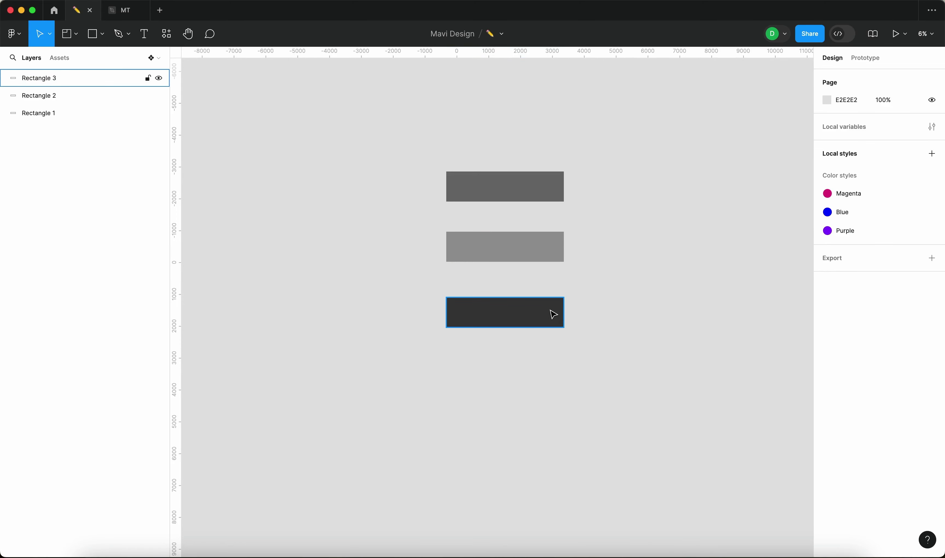
{"action": "left_click_drag", "start_coordinate": [552, 314], "coordinate": [555, 310]}
{"action": "left_click", "coordinate": [641, 231]}
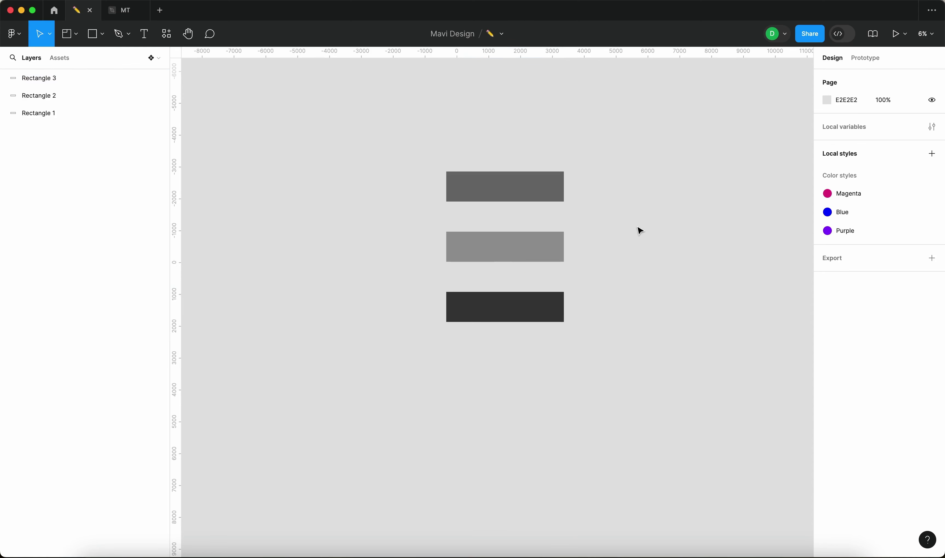
{"action": "left_click_drag", "start_coordinate": [639, 367], "coordinate": [460, 169]}
{"action": "left_click", "coordinate": [322, 232]}
{"action": "left_click_drag", "start_coordinate": [657, 238], "coordinate": [504, 259]}
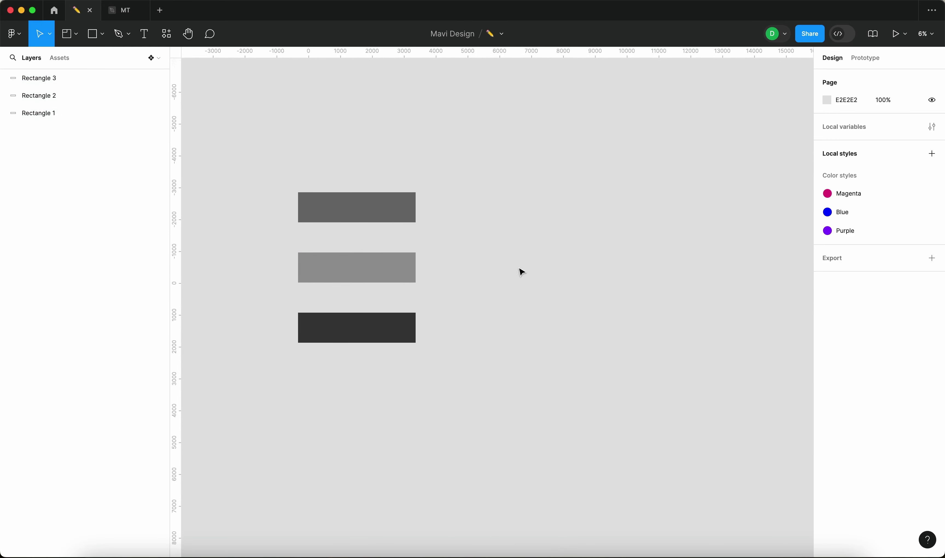
{"action": "scroll", "coordinate": [563, 276], "scroll_direction": "right", "scroll_amount": 2}
{"action": "scroll", "coordinate": [563, 277], "scroll_direction": "up", "scroll_amount": 1}
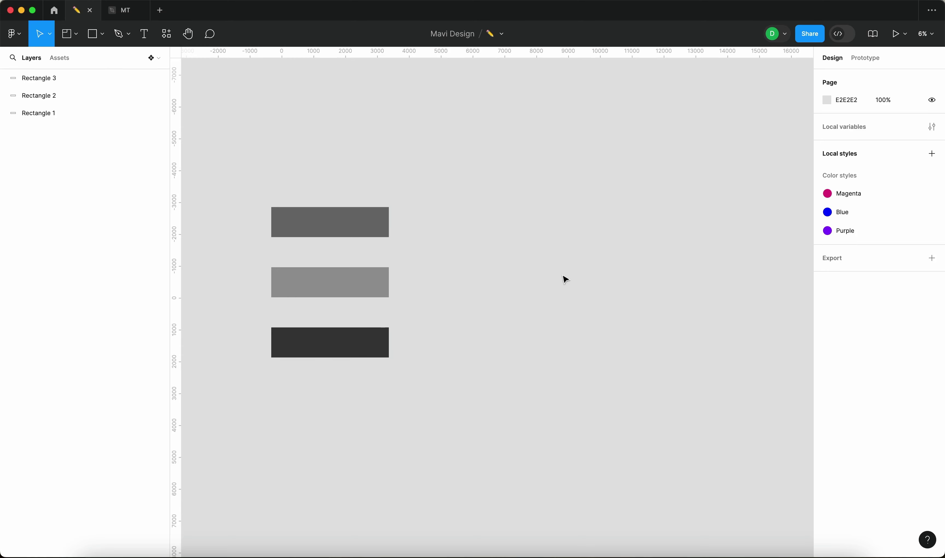
Add a 'Button' text layer next to the rectangles.
{"action": "key", "text": "t"}
{"action": "left_click", "coordinate": [518, 237]}
{"action": "type", "text": "Button"}
{"action": "left_click", "coordinate": [626, 288]}
{"action": "left_click_drag", "start_coordinate": [522, 241], "coordinate": [446, 233]}
Scale the three rectangles down proportionally with the K scale tool.
{"action": "left_click_drag", "start_coordinate": [340, 382], "coordinate": [332, 215]}
{"action": "key", "text": "k"}
{"action": "left_click_drag", "start_coordinate": [271, 246], "coordinate": [421, 240]}
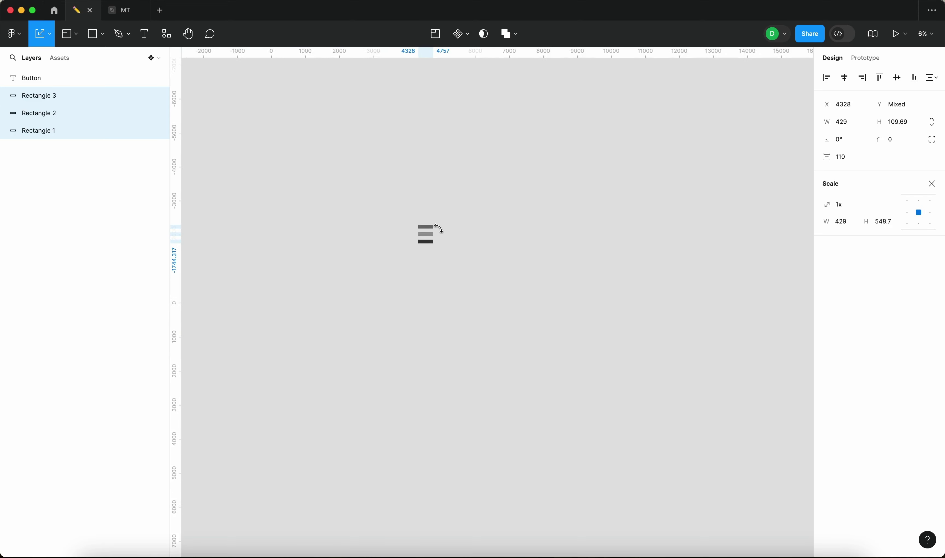
{"action": "scroll", "coordinate": [422, 240], "scroll_direction": "up", "scroll_amount": 10}
{"action": "scroll", "coordinate": [367, 274], "scroll_direction": "left", "scroll_amount": 1}
{"action": "scroll", "coordinate": [367, 274], "scroll_direction": "up", "scroll_amount": 1}
{"action": "left_click", "coordinate": [293, 256]}
{"action": "scroll", "coordinate": [440, 345], "scroll_direction": "down", "scroll_amount": 1}
{"action": "scroll", "coordinate": [440, 345], "scroll_direction": "right", "scroll_amount": 1}
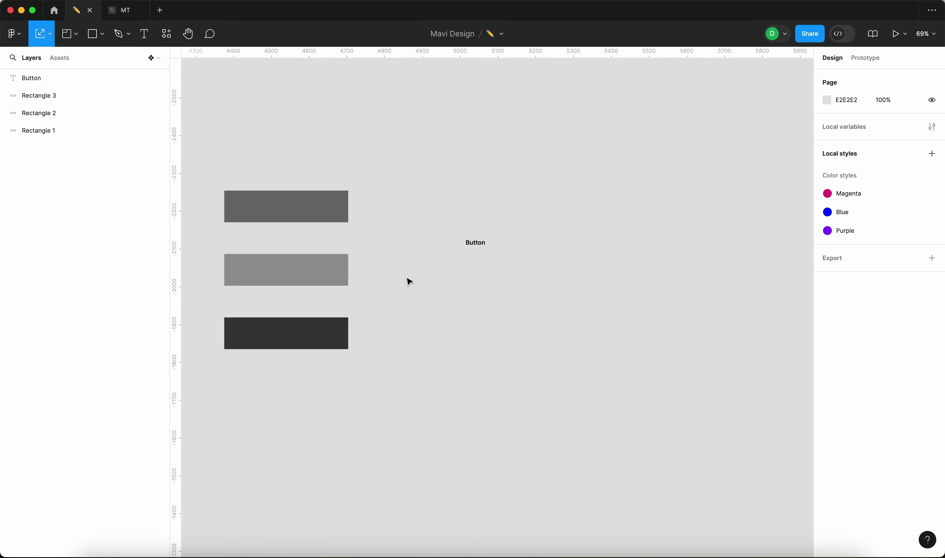
Position the Button text beside the rectangles and wrap it in an auto-layout frame.
{"action": "key", "text": "v"}
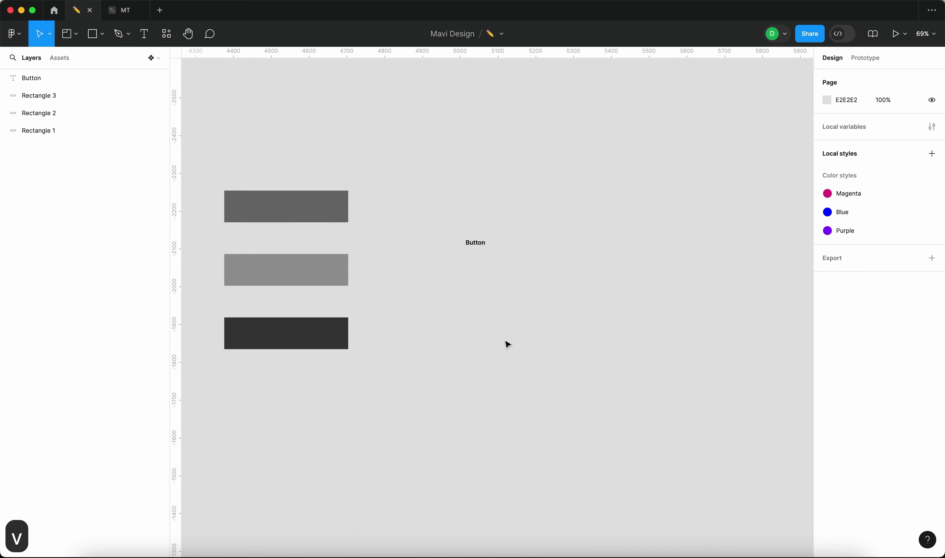
{"action": "scroll", "coordinate": [479, 299], "scroll_direction": "right", "scroll_amount": 1}
{"action": "left_click_drag", "start_coordinate": [446, 234], "coordinate": [456, 194]}
{"action": "scroll", "coordinate": [456, 195], "scroll_direction": "up", "scroll_amount": 5}
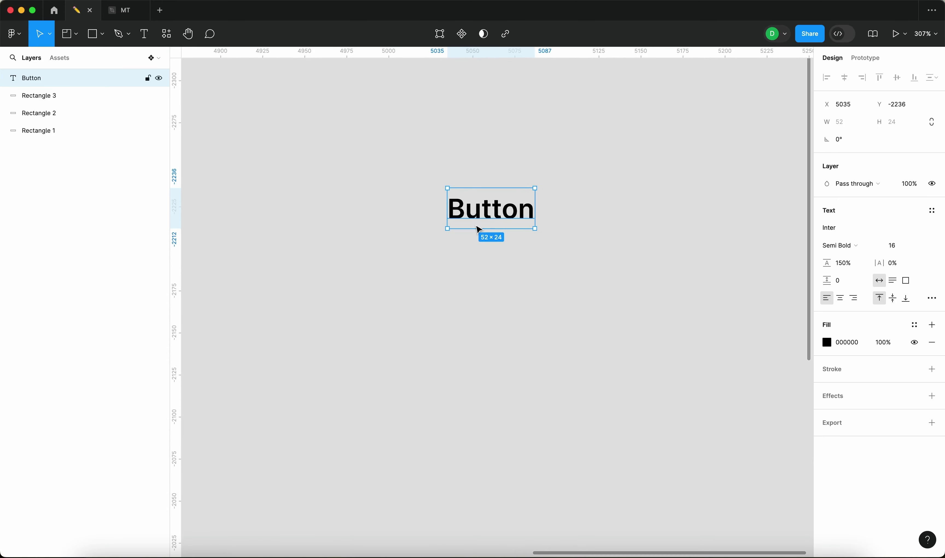
{"action": "left_click_drag", "start_coordinate": [477, 226], "coordinate": [441, 258]}
{"action": "scroll", "coordinate": [482, 207], "scroll_direction": "down", "scroll_amount": 1}
{"action": "left_click_drag", "start_coordinate": [479, 228], "coordinate": [478, 248]}
{"action": "key", "text": "shift+a"}
Type placeholder label text and give Frame 1 a dark grey fill.
{"action": "left_click", "coordinate": [603, 279]}
{"action": "double_click", "coordinate": [483, 255]}
{"action": "type", "text": "sdfsdfsdf"}
{"action": "key", "text": "Escape"}
{"action": "left_click", "coordinate": [431, 223]}
{"action": "left_click", "coordinate": [933, 373]}
{"action": "left_click", "coordinate": [826, 391]}
{"action": "left_click_drag", "start_coordinate": [733, 356], "coordinate": [637, 356]}
{"action": "left_click", "coordinate": [638, 359]}
Make the label text white (FFFFFF).
{"action": "left_click", "coordinate": [497, 249]}
{"action": "left_click", "coordinate": [827, 359]}
{"action": "type", "text": "ffffff"}
{"action": "key", "text": "Return"}
{"action": "left_click", "coordinate": [592, 229]}
Rename the frame to button_default.
{"action": "left_click", "coordinate": [441, 216]}
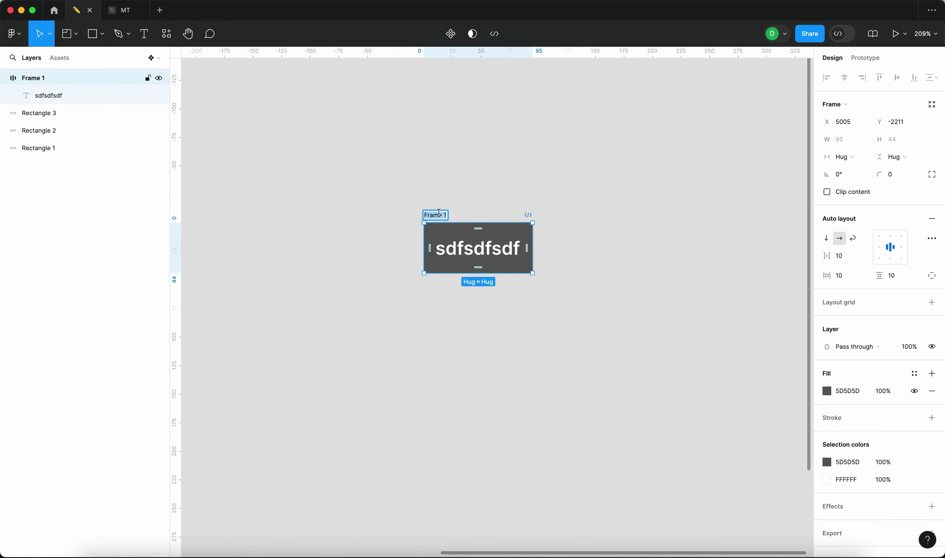
{"action": "type", "text": "button?"}
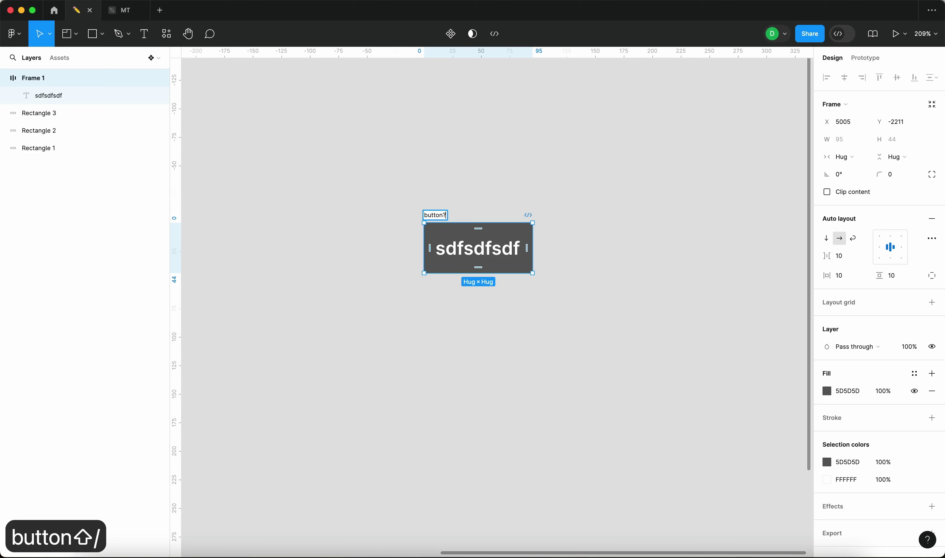
{"action": "key", "text": "BackSpace"}
{"action": "type", "text": "_default"}
{"action": "key", "text": "Return"}
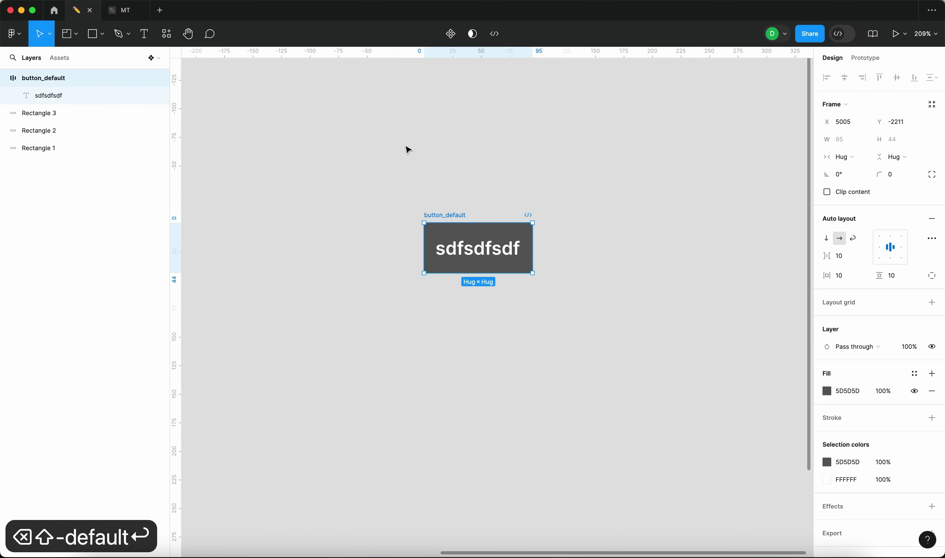
Set button_default's horizontal padding to 16 px.
{"action": "left_click_drag", "start_coordinate": [612, 151], "coordinate": [381, 362]}
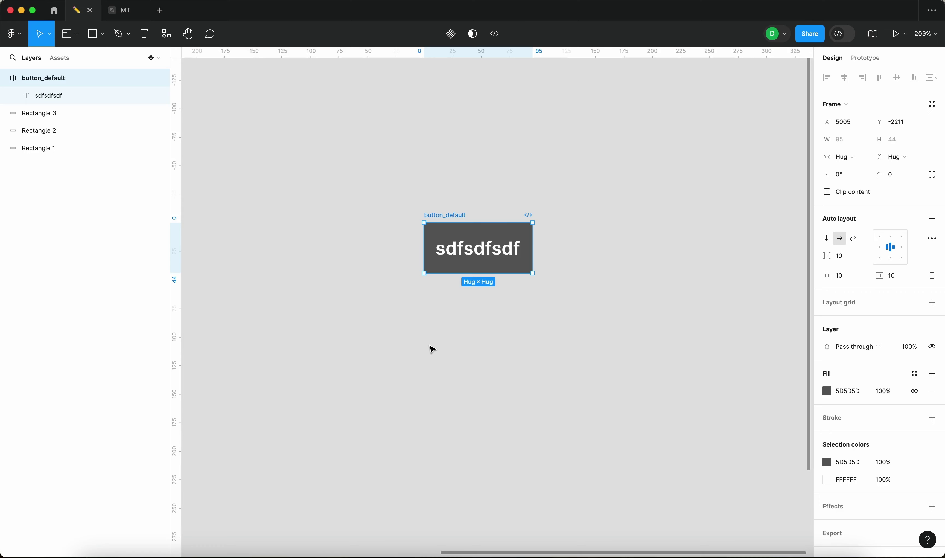
{"action": "double_click", "coordinate": [478, 251]}
{"action": "type", "text": "asdasdadasd"}
{"action": "key", "text": "Escape"}
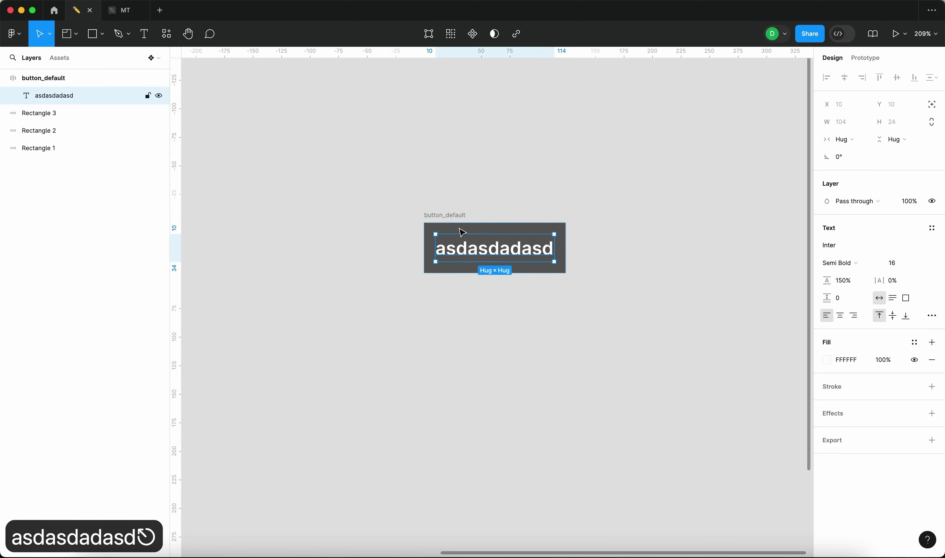
{"action": "left_click", "coordinate": [448, 215]}
{"action": "left_click", "coordinate": [860, 277]}
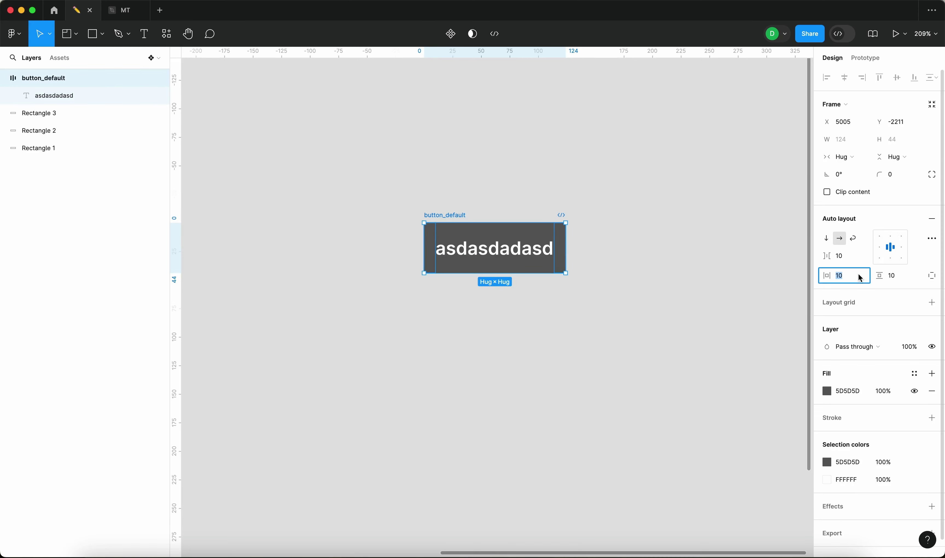
{"action": "key", "text": "shift+Up"}
{"action": "key", "text": "Down"}
{"action": "key", "text": "Down"}
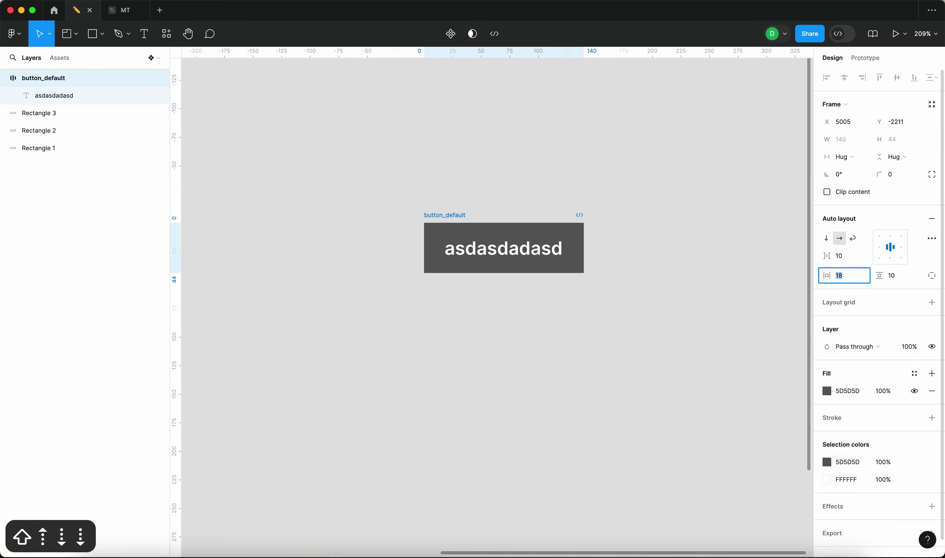
{"action": "key", "text": "Down"}
{"action": "key", "text": "Down"}
{"action": "key", "text": "Return"}
Round button_default's corners to a 10 px radius.
{"action": "left_click", "coordinate": [684, 366]}
{"action": "left_click", "coordinate": [437, 215]}
{"action": "left_click", "coordinate": [896, 176]}
{"action": "key", "text": "shift+Up"}
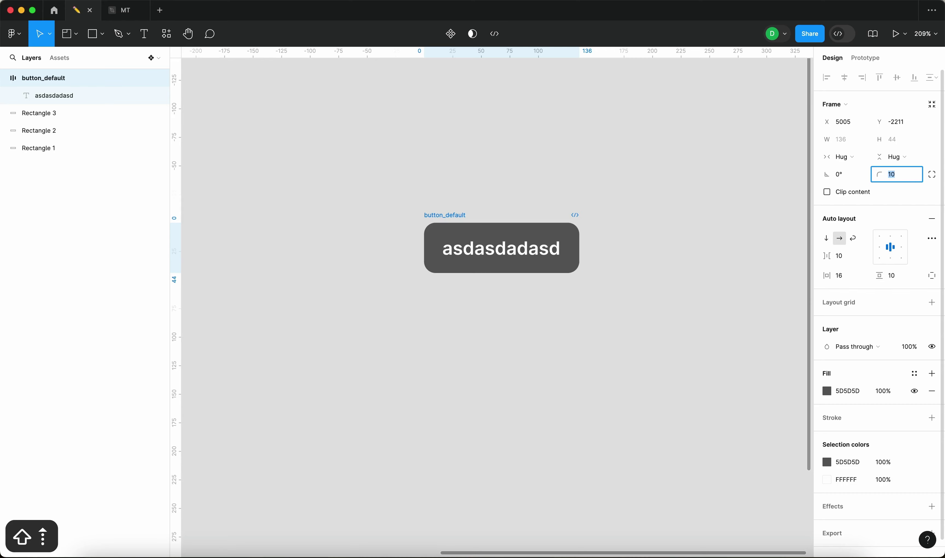
{"action": "key", "text": "Return"}
Move the button up and left and change its label to 'Button'.
{"action": "left_click", "coordinate": [696, 330]}
{"action": "left_click", "coordinate": [455, 242]}
{"action": "left_click_drag", "start_coordinate": [439, 224], "coordinate": [386, 203]}
{"action": "left_click", "coordinate": [510, 274]}
{"action": "left_click", "coordinate": [454, 227]}
{"action": "double_click", "coordinate": [467, 224]}
{"action": "type", "text": "Button"}
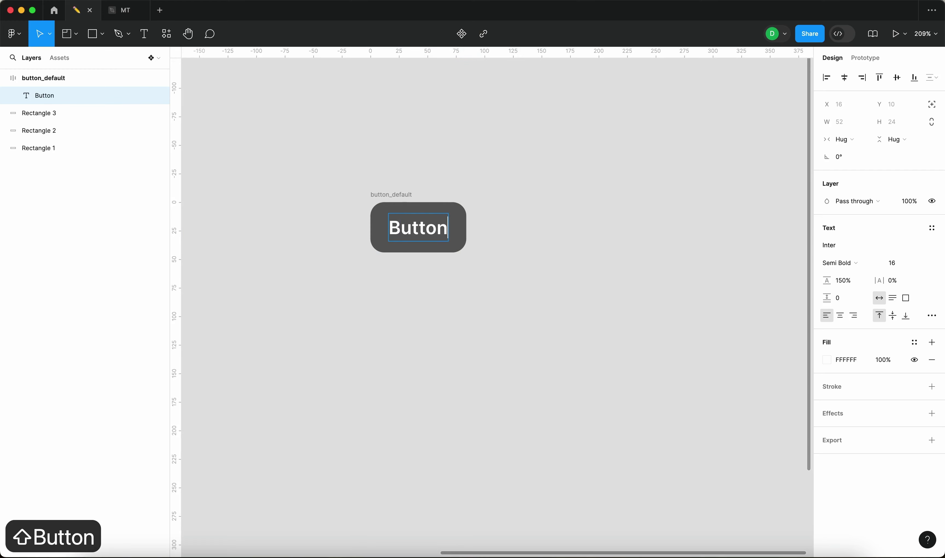
{"action": "left_click", "coordinate": [402, 195]}
Duplicate button_default below and rename the copy button_hover.
{"action": "left_click_drag", "start_coordinate": [409, 197], "coordinate": [407, 263]}
{"action": "left_click", "coordinate": [532, 287]}
{"action": "left_click", "coordinate": [384, 276]}
{"action": "scroll", "coordinate": [383, 270], "scroll_direction": "up", "scroll_amount": 5}
{"action": "double_click", "coordinate": [370, 266]}
{"action": "left_click", "coordinate": [372, 266]}
{"action": "key", "text": "shift+super+Right"}
{"action": "type", "text": "hover"}
{"action": "key", "text": "Return"}
{"action": "left_click", "coordinate": [300, 280]}
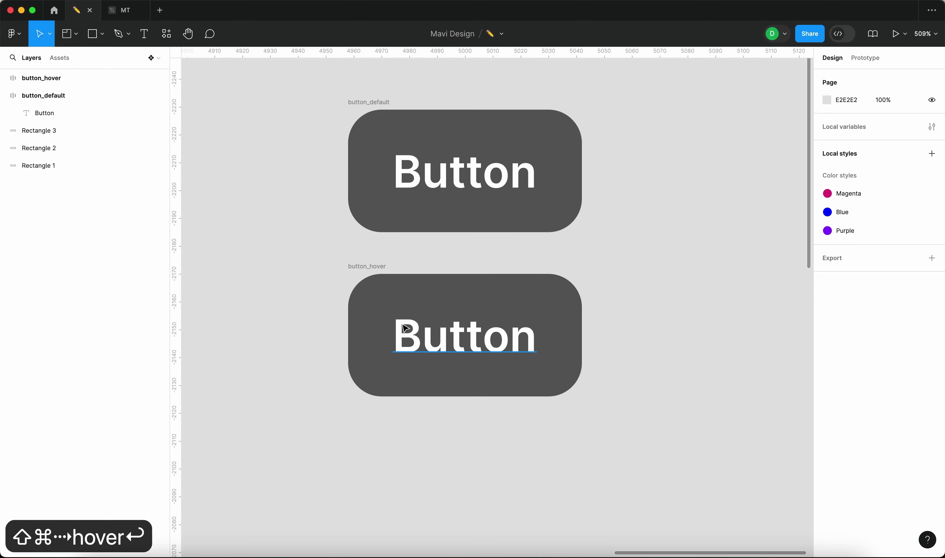
Lighten button_hover's fill to a paler grey.
{"action": "left_click", "coordinate": [406, 328]}
{"action": "left_click", "coordinate": [835, 391]}
{"action": "left_click", "coordinate": [826, 390]}
{"action": "left_click_drag", "start_coordinate": [701, 356], "coordinate": [669, 342]}
{"action": "left_click", "coordinate": [669, 343]}
Change button_default's fill to blue 0036C2.
{"action": "scroll", "coordinate": [604, 288], "scroll_direction": "right", "scroll_amount": 2}
{"action": "scroll", "coordinate": [603, 288], "scroll_direction": "down", "scroll_amount": 5}
{"action": "left_click", "coordinate": [479, 184]}
{"action": "left_click", "coordinate": [824, 391]}
{"action": "left_click_drag", "start_coordinate": [750, 420], "coordinate": [824, 304]}
{"action": "left_click", "coordinate": [644, 295]}
Eyedrop button_default's blue onto button_hover and lighten it to 3B67D8.
{"action": "left_click", "coordinate": [530, 284]}
{"action": "key", "text": "i"}
{"action": "left_click", "coordinate": [497, 240]}
{"action": "left_click", "coordinate": [827, 390]}
{"action": "left_click_drag", "start_coordinate": [804, 303], "coordinate": [778, 300]}
{"action": "left_click", "coordinate": [803, 241]}
{"action": "left_click", "coordinate": [755, 217]}
Duplicate button_hover below and rename the copy 'button_pressed down'.
{"action": "scroll", "coordinate": [411, 262], "scroll_direction": "right", "scroll_amount": 3}
{"action": "left_click", "coordinate": [393, 261]}
{"action": "left_click_drag", "start_coordinate": [394, 259], "coordinate": [396, 351]}
{"action": "double_click", "coordinate": [385, 352]}
{"action": "left_click", "coordinate": [378, 351]}
{"action": "key", "text": "super+shift+Right"}
{"action": "type", "text": "pressed"}
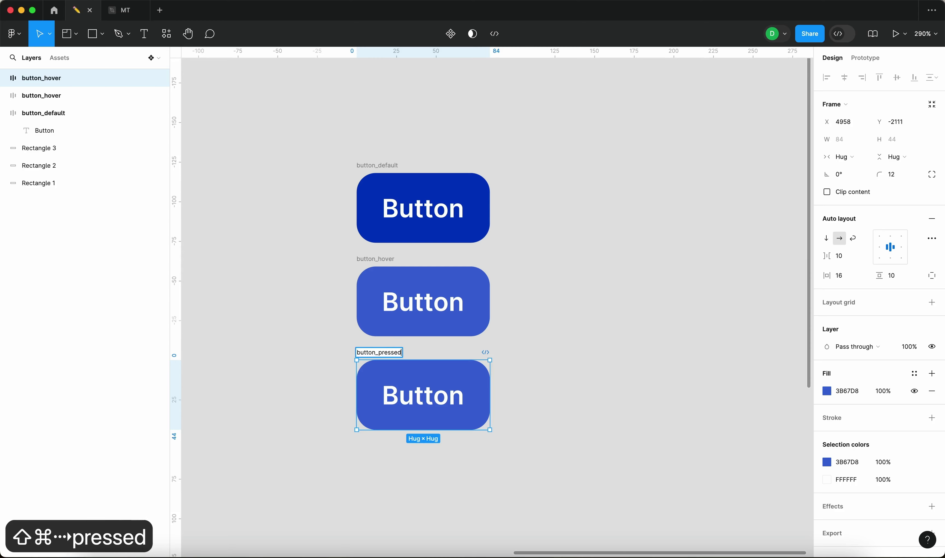
{"action": "type", "text": " down"}
{"action": "key", "text": "Return"}
Eyedrop the blue onto button_pressed down and darken it to navy 00237D.
{"action": "left_click", "coordinate": [549, 371]}
{"action": "left_click", "coordinate": [388, 359]}
{"action": "left_click", "coordinate": [598, 332]}
{"action": "left_click", "coordinate": [366, 358]}
{"action": "key", "text": "i"}
{"action": "left_click", "coordinate": [479, 200]}
{"action": "left_click", "coordinate": [827, 391]}
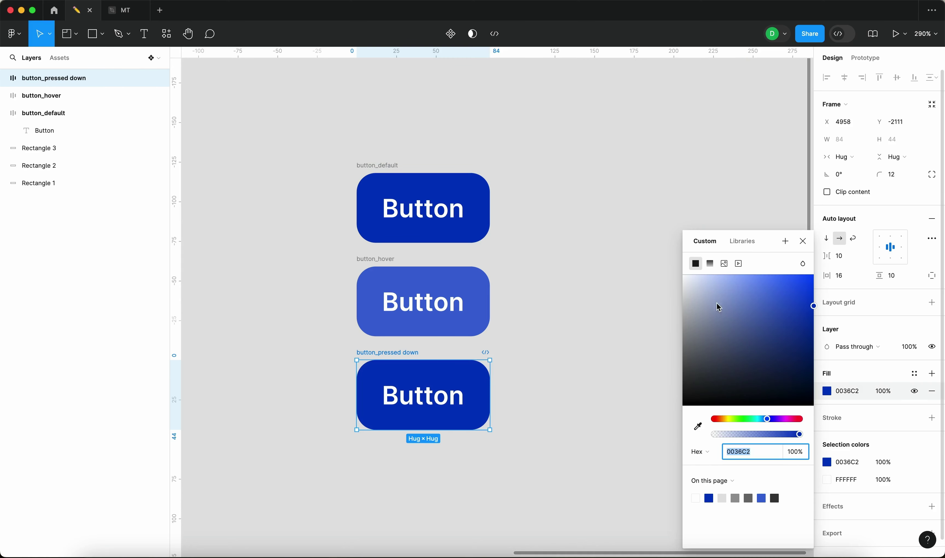
{"action": "left_click_drag", "start_coordinate": [813, 323], "coordinate": [822, 337]}
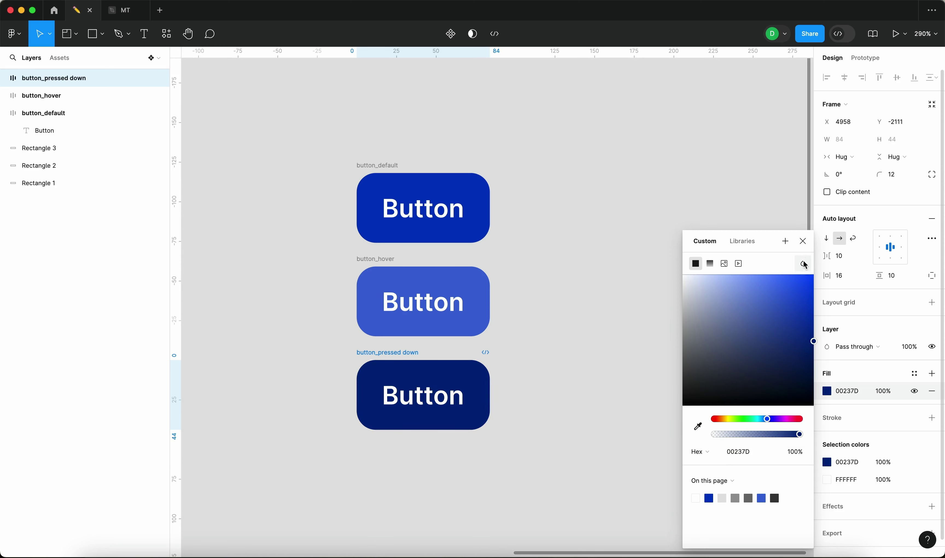
{"action": "key", "text": "Escape"}
{"action": "left_click", "coordinate": [659, 268]}
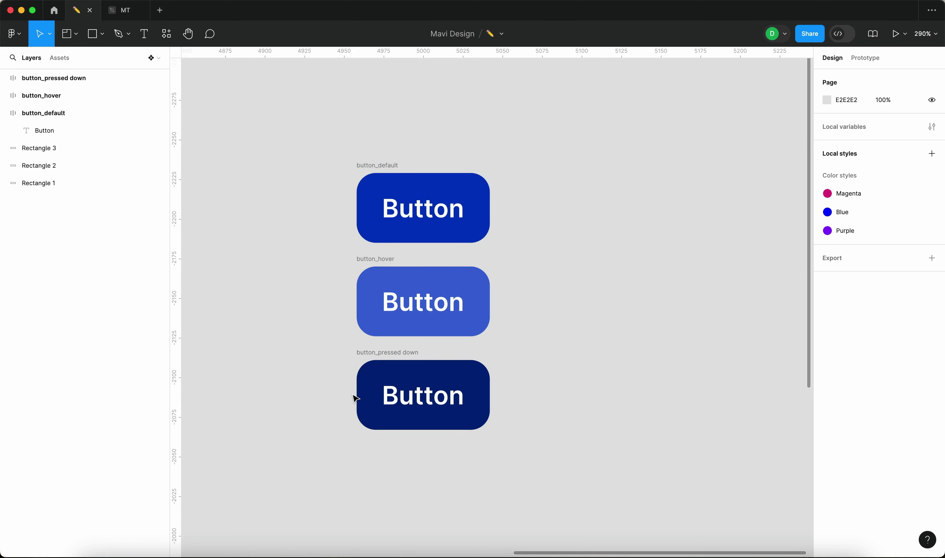
Move button_pressed down lower for room and add a drop shadow to button_hover.
{"action": "left_click", "coordinate": [373, 264]}
{"action": "left_click_drag", "start_coordinate": [382, 365], "coordinate": [378, 395]}
{"action": "left_click", "coordinate": [374, 256]}
{"action": "scroll", "coordinate": [857, 424], "scroll_direction": "down", "scroll_amount": 1}
{"action": "left_click", "coordinate": [932, 490]}
{"action": "left_click", "coordinate": [828, 507]}
Set the drop shadow's Y offset to 14 and blur to 23.
{"action": "left_click", "coordinate": [713, 494]}
{"action": "key", "text": "shift+Up"}
{"action": "key", "text": "shift+Up"}
{"action": "key", "text": "shift+Down"}
{"action": "left_click", "coordinate": [773, 475]}
{"action": "key", "text": "shift+Up"}
{"action": "key", "text": "shift+Up"}
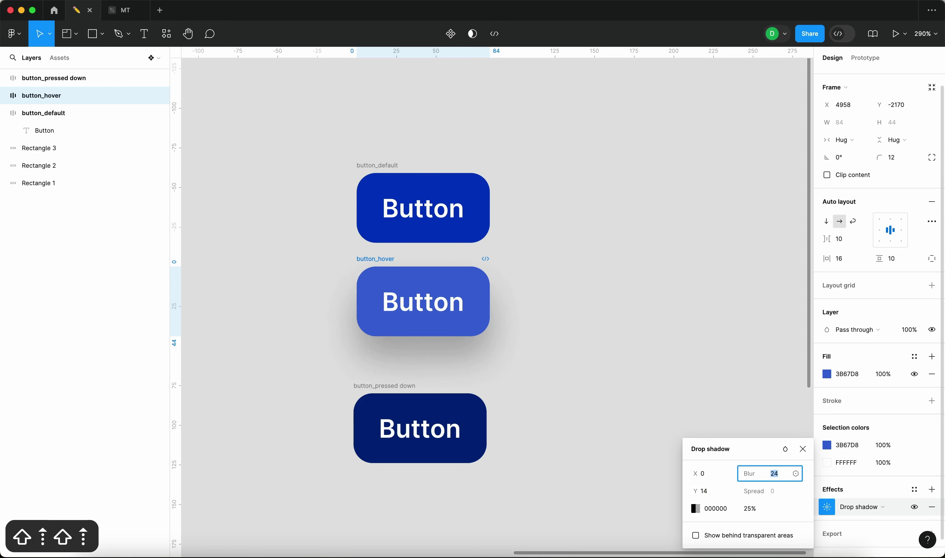
{"action": "key", "text": "Down"}
Colour the shadow with button_hover's blue, 2750BA at 29% opacity.
{"action": "left_click", "coordinate": [695, 508]}
{"action": "left_click", "coordinate": [567, 426]}
{"action": "left_click", "coordinate": [442, 291]}
{"action": "left_click", "coordinate": [655, 310]}
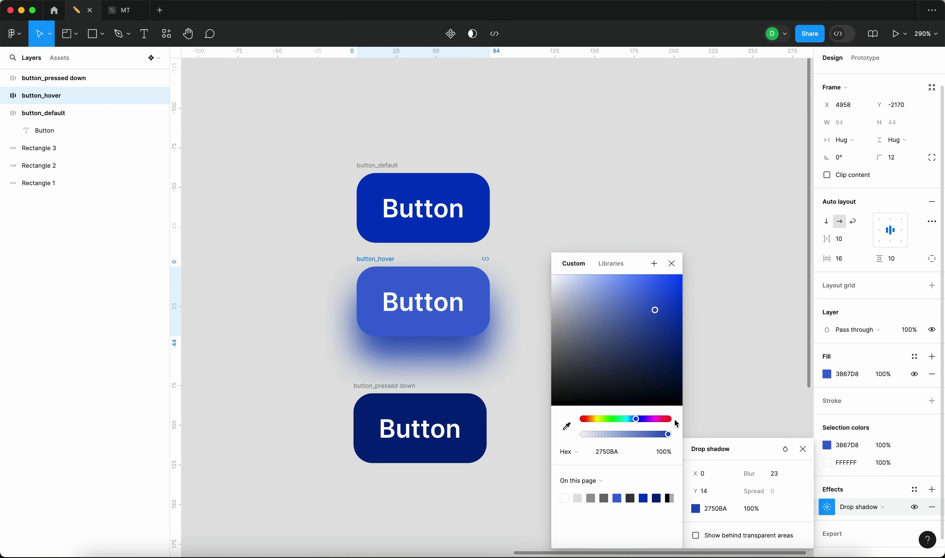
{"action": "left_click_drag", "start_coordinate": [663, 435], "coordinate": [610, 437]}
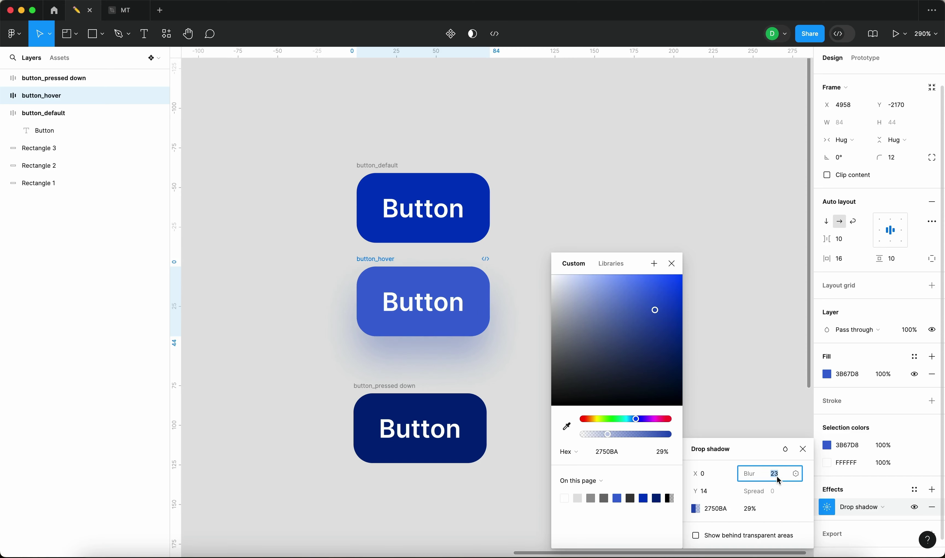
{"action": "left_click", "coordinate": [796, 474]}
{"action": "left_click", "coordinate": [762, 421]}
{"action": "left_click", "coordinate": [672, 264]}
{"action": "left_click", "coordinate": [679, 264]}
Move button_pressed down back into alignment and add an effect to it.
{"action": "left_click_drag", "start_coordinate": [376, 393], "coordinate": [379, 380]}
{"action": "scroll", "coordinate": [535, 370], "scroll_direction": "down", "scroll_amount": 2}
{"action": "scroll", "coordinate": [913, 483], "scroll_direction": "down", "scroll_amount": 2}
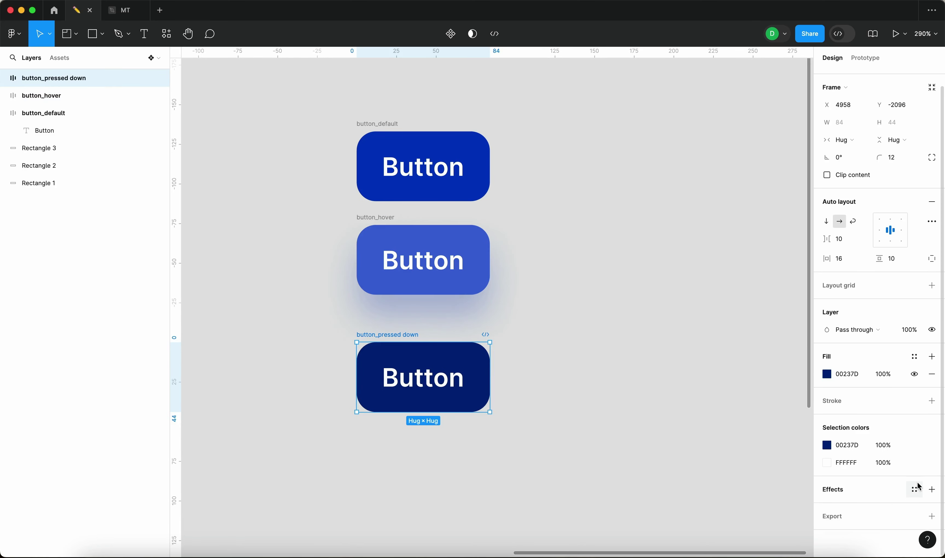
{"action": "left_click", "coordinate": [931, 488]}
Turn button_pressed down's new effect into an inner shadow with Y offset 4.
{"action": "left_click", "coordinate": [869, 490]}
{"action": "left_click", "coordinate": [874, 476]}
{"action": "left_click", "coordinate": [827, 490]}
{"action": "left_click", "coordinate": [708, 517]}
{"action": "key", "text": "shift+Up"}
{"action": "key", "text": "shift+Down"}
{"action": "scroll", "coordinate": [403, 364], "scroll_direction": "up", "scroll_amount": 5}
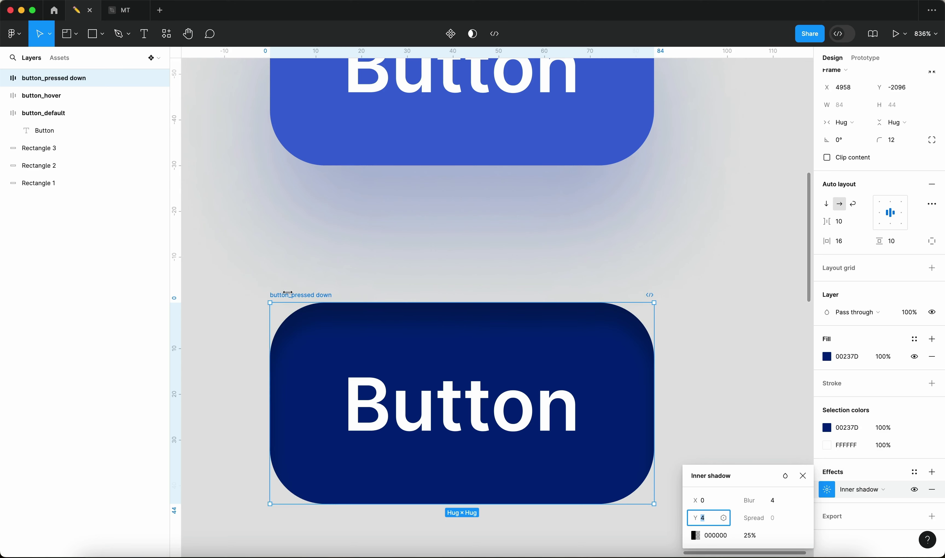
Reselect button_pressed down and confirm the inner shadow's Y offset stays 4.
{"action": "left_click", "coordinate": [319, 274]}
{"action": "left_click", "coordinate": [290, 301]}
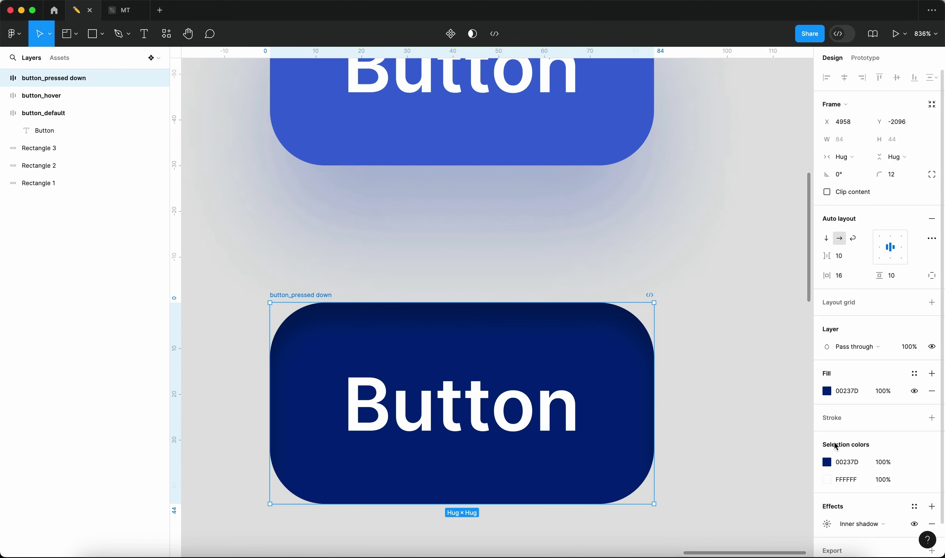
{"action": "scroll", "coordinate": [827, 521], "scroll_direction": "down", "scroll_amount": 1}
{"action": "left_click", "coordinate": [827, 513]}
{"action": "key", "text": "shift+Up"}
{"action": "key", "text": "shift+Down"}
Keep the inner shadow's blur at 4.
{"action": "left_click", "coordinate": [766, 500]}
{"action": "key", "text": "shift+Up"}
{"action": "key", "text": "shift+Down"}
{"action": "key", "text": "shift+Up"}
{"action": "key", "text": "shift+Up"}
{"action": "key", "text": "shift+Up"}
{"action": "key", "text": "shift+Up"}
{"action": "key", "text": "shift+Down"}
{"action": "key", "text": "shift+Down"}
{"action": "key", "text": "shift+Down"}
{"action": "left_click", "coordinate": [758, 364]}
{"action": "scroll", "coordinate": [757, 364], "scroll_direction": "down", "scroll_amount": 5}
{"action": "scroll", "coordinate": [704, 359], "scroll_direction": "right", "scroll_amount": 2}
{"action": "scroll", "coordinate": [579, 342], "scroll_direction": "up", "scroll_amount": 3}
Duplicate the inner shadow with ⌘D and step the copy's Y offset downward.
{"action": "left_click", "coordinate": [498, 345]}
{"action": "scroll", "coordinate": [651, 383], "scroll_direction": "up", "scroll_amount": 3}
{"action": "scroll", "coordinate": [814, 486], "scroll_direction": "down", "scroll_amount": 2}
{"action": "left_click", "coordinate": [816, 489]}
{"action": "key", "text": "super+d"}
{"action": "left_click", "coordinate": [826, 489]}
{"action": "left_click", "coordinate": [704, 518]}
{"action": "key", "text": "Down"}
{"action": "key", "text": "Down"}
{"action": "key", "text": "Down"}
{"action": "key", "text": "Down"}
{"action": "key", "text": "Down"}
{"action": "key", "text": "Down"}
{"action": "key", "text": "Down"}
{"action": "key", "text": "Down"}
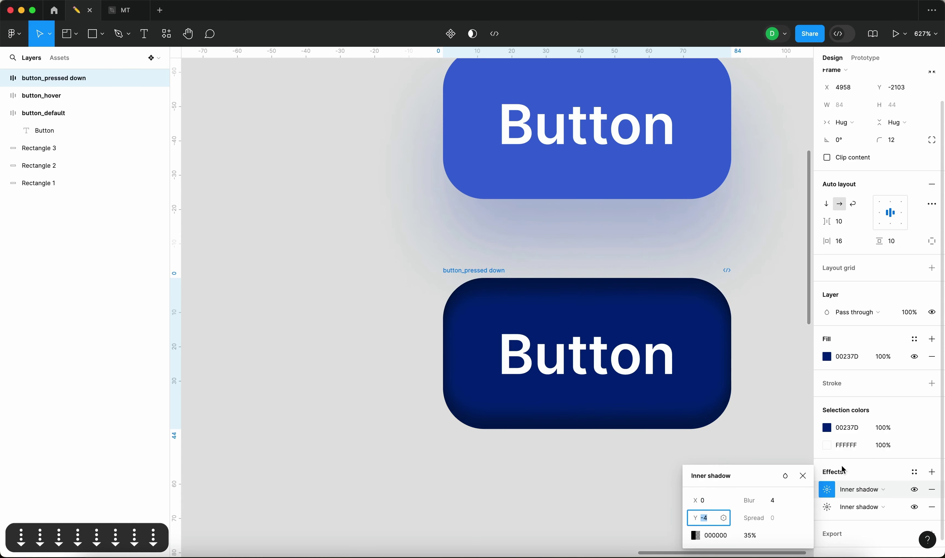
Change the duplicated inner shadow's colour to white FFFFFF.
{"action": "left_click", "coordinate": [712, 535]}
{"action": "type", "text": "f"}
{"action": "key", "text": "Return"}
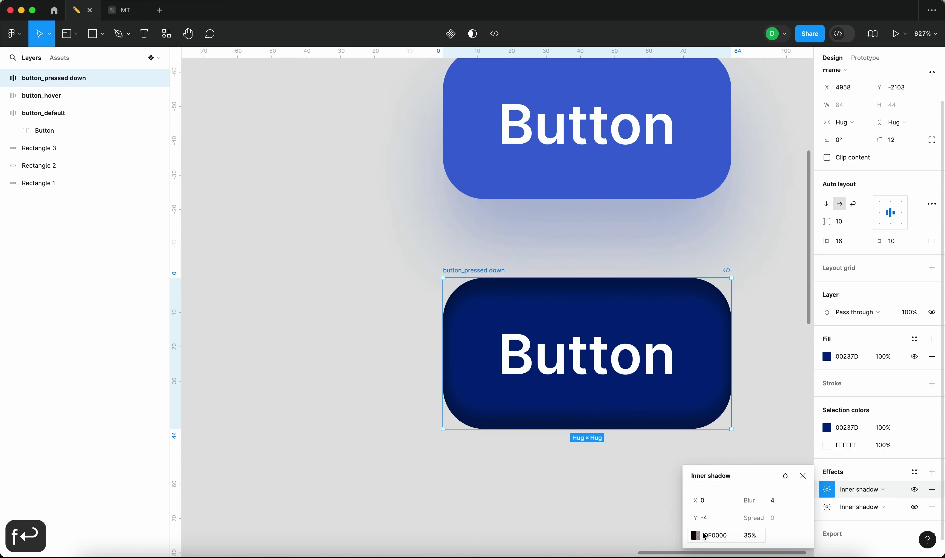
{"action": "left_click", "coordinate": [705, 535]}
{"action": "type", "text": "f"}
{"action": "key", "text": "Return"}
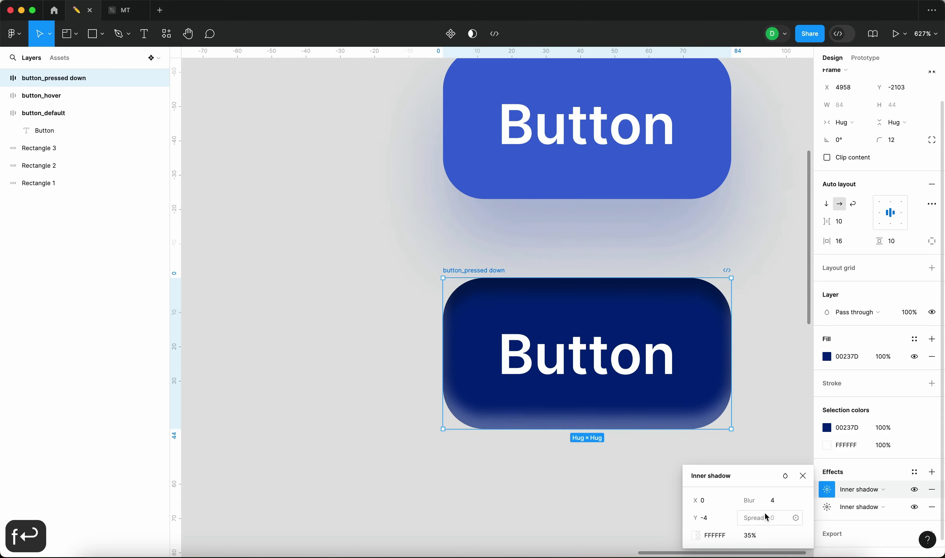
Fine-tune the white inner shadow to Y -4 at 35% opacity.
{"action": "key", "text": "shift+Down"}
{"action": "key", "text": "shift+Down"}
{"action": "key", "text": "shift+Up"}
{"action": "key", "text": "shift+Down"}
{"action": "key", "text": "Up"}
{"action": "key", "text": "Up"}
{"action": "key", "text": "Down"}
{"action": "left_click", "coordinate": [482, 521]}
{"action": "scroll", "coordinate": [482, 520], "scroll_direction": "down", "scroll_amount": 5}
{"action": "scroll", "coordinate": [481, 520], "scroll_direction": "up", "scroll_amount": 5}
{"action": "scroll", "coordinate": [666, 401], "scroll_direction": "right", "scroll_amount": 2}
{"action": "scroll", "coordinate": [666, 401], "scroll_direction": "right", "scroll_amount": 2}
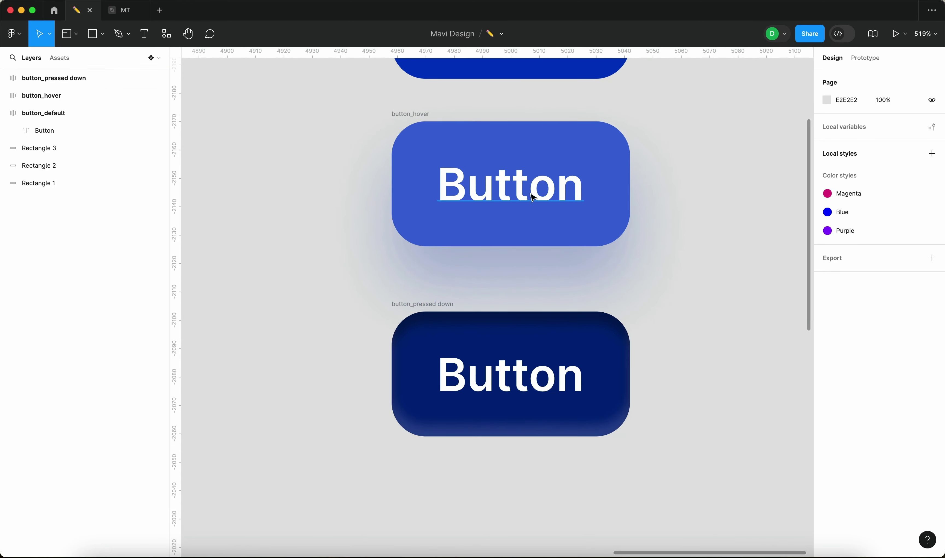
{"action": "left_click", "coordinate": [424, 324]}
Compare both buttons and copy the two inner shadows from button_pressed down.
{"action": "scroll", "coordinate": [669, 382], "scroll_direction": "right", "scroll_amount": 4}
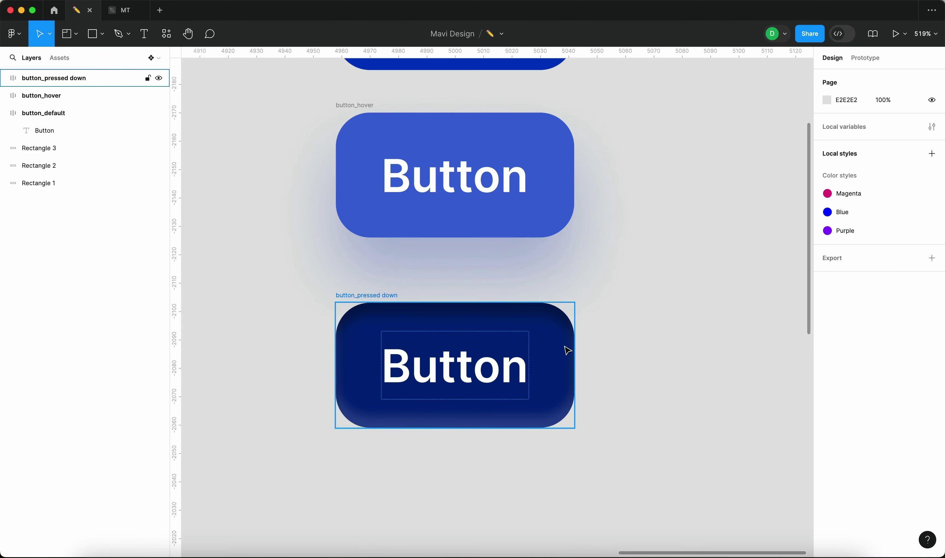
{"action": "left_click", "coordinate": [659, 404]}
{"action": "left_click", "coordinate": [380, 119]}
{"action": "scroll", "coordinate": [872, 376], "scroll_direction": "down", "scroll_amount": 1}
{"action": "left_click", "coordinate": [376, 295]}
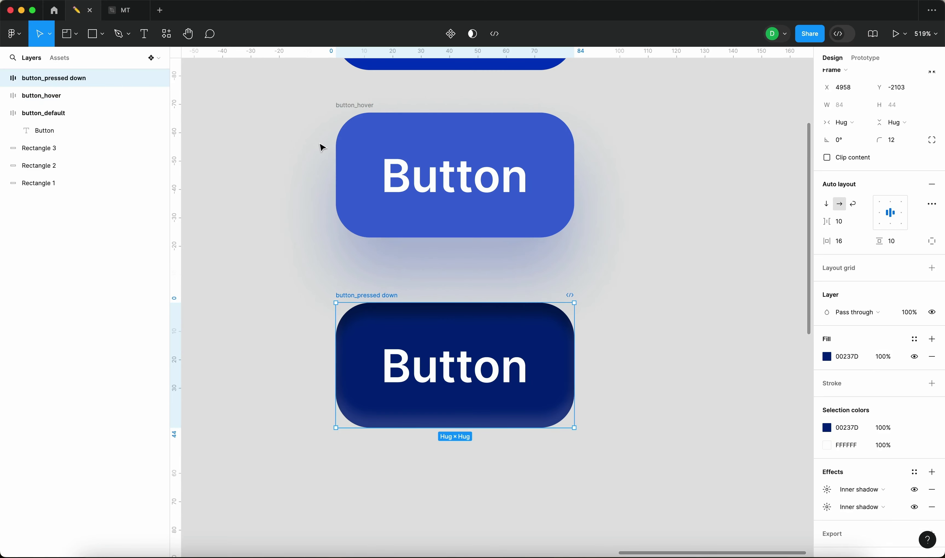
{"action": "left_click", "coordinate": [398, 132]}
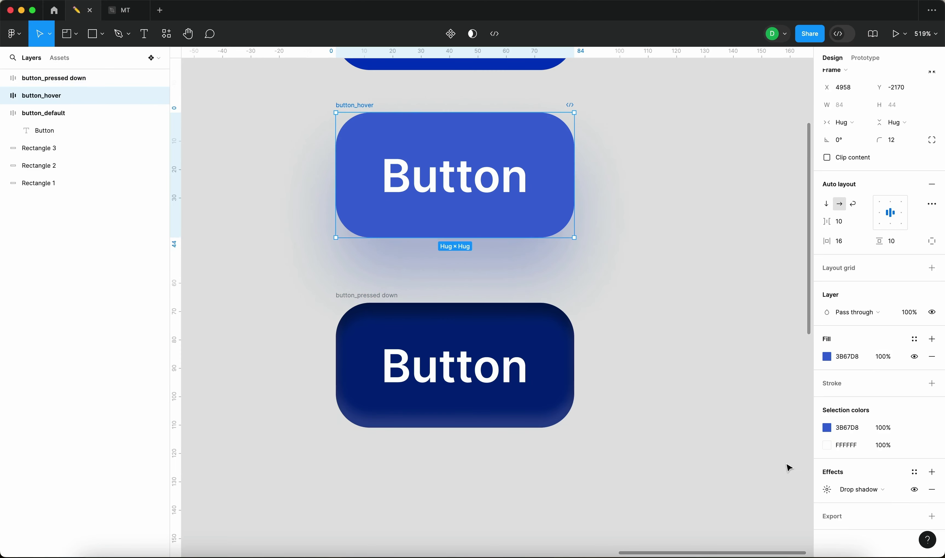
{"action": "left_click", "coordinate": [402, 320]}
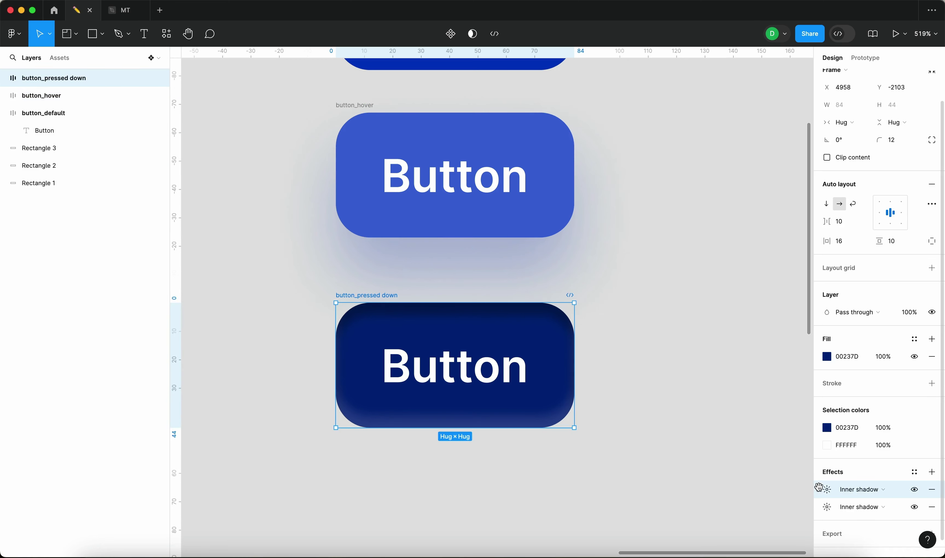
{"action": "left_click", "coordinate": [814, 508], "text": "shift"}
{"action": "key", "text": "super+c"}
Paste the inner shadows onto button_hover and set the second one's Y offset to -4.
{"action": "left_click", "coordinate": [375, 114]}
{"action": "key", "text": "super+v"}
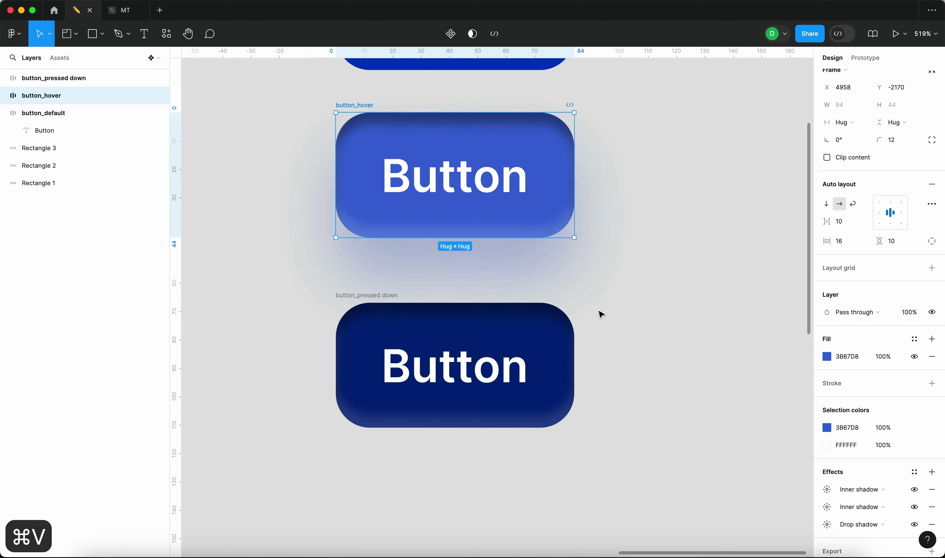
{"action": "left_click", "coordinate": [312, 349]}
{"action": "left_click", "coordinate": [346, 111]}
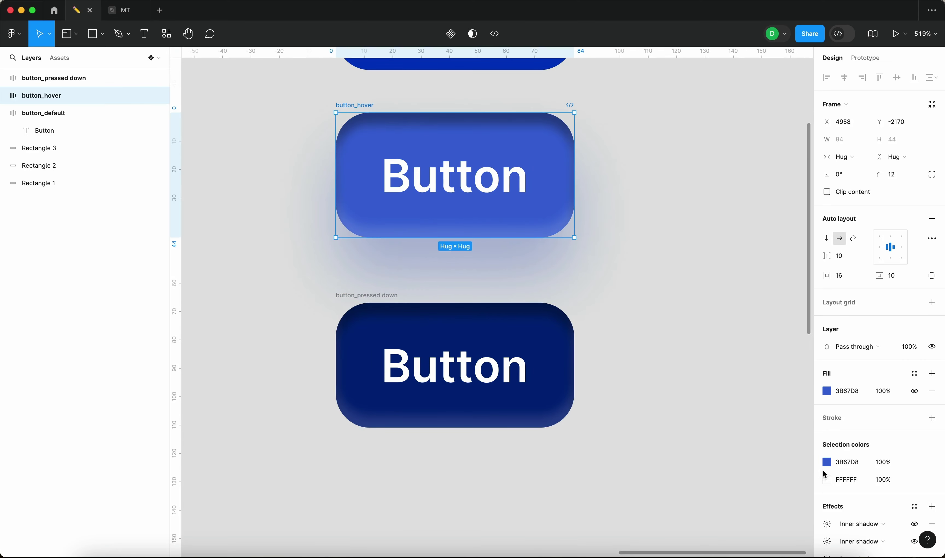
{"action": "left_click", "coordinate": [827, 541]}
{"action": "left_click", "coordinate": [705, 518]}
{"action": "key", "text": "Down"}
{"action": "key", "text": "Down"}
{"action": "key", "text": "Down"}
{"action": "key", "text": "Down"}
{"action": "key", "text": "Down"}
{"action": "key", "text": "Down"}
{"action": "key", "text": "Down"}
{"action": "key", "text": "Down"}
{"action": "key", "text": "Down"}
{"action": "key", "text": "Up"}
Set the white inner shadow's Y offset on button_hover to 2.
{"action": "left_click", "coordinate": [826, 523]}
{"action": "left_click", "coordinate": [705, 518]}
{"action": "key", "text": "Up"}
{"action": "key", "text": "Up"}
{"action": "key", "text": "Up"}
{"action": "key", "text": "Up"}
{"action": "key", "text": "Up"}
{"action": "key", "text": "Up"}
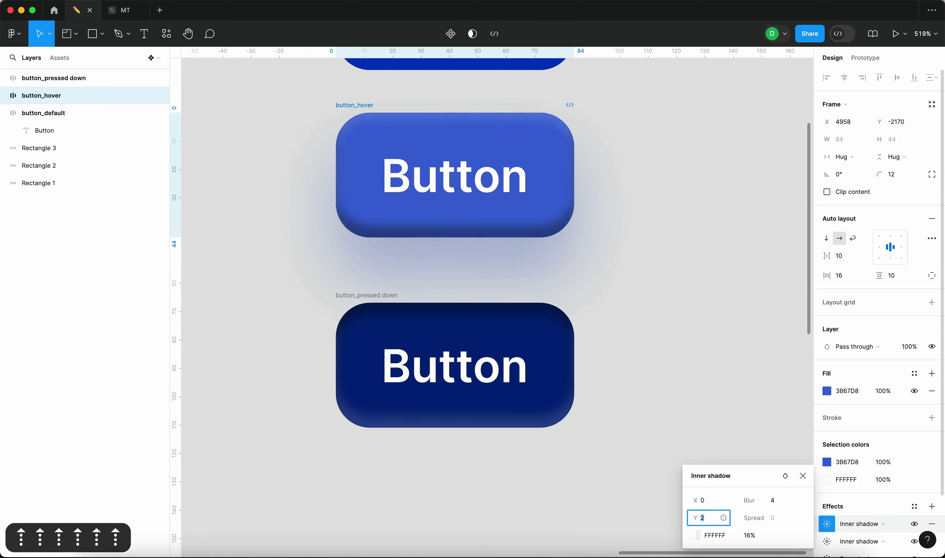
{"action": "key", "text": "Up"}
{"action": "key", "text": "Up"}
{"action": "key", "text": "Up"}
{"action": "key", "text": "Down"}
{"action": "key", "text": "Return"}
{"action": "left_click", "coordinate": [642, 383]}
{"action": "scroll", "coordinate": [617, 352], "scroll_direction": "down", "scroll_amount": 5}
{"action": "scroll", "coordinate": [559, 317], "scroll_direction": "right", "scroll_amount": 2}
{"action": "scroll", "coordinate": [455, 312], "scroll_direction": "up", "scroll_amount": 5}
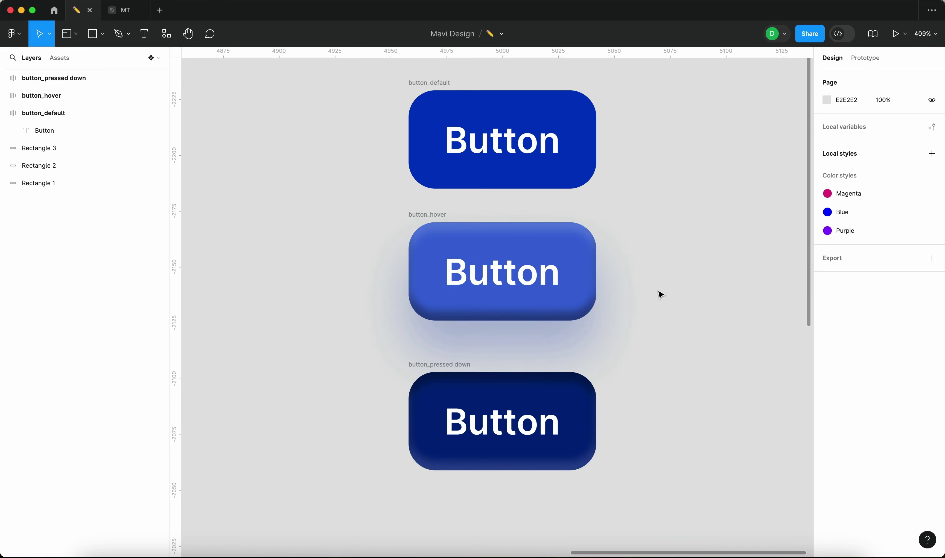
Lower button_hover's black inner shadow to 14% opacity.
{"action": "left_click", "coordinate": [418, 365]}
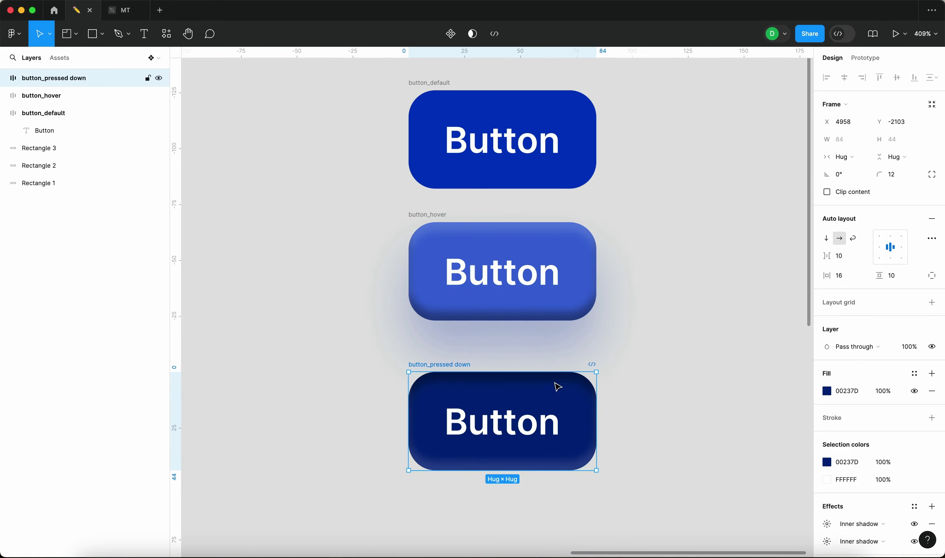
{"action": "left_click", "coordinate": [418, 220]}
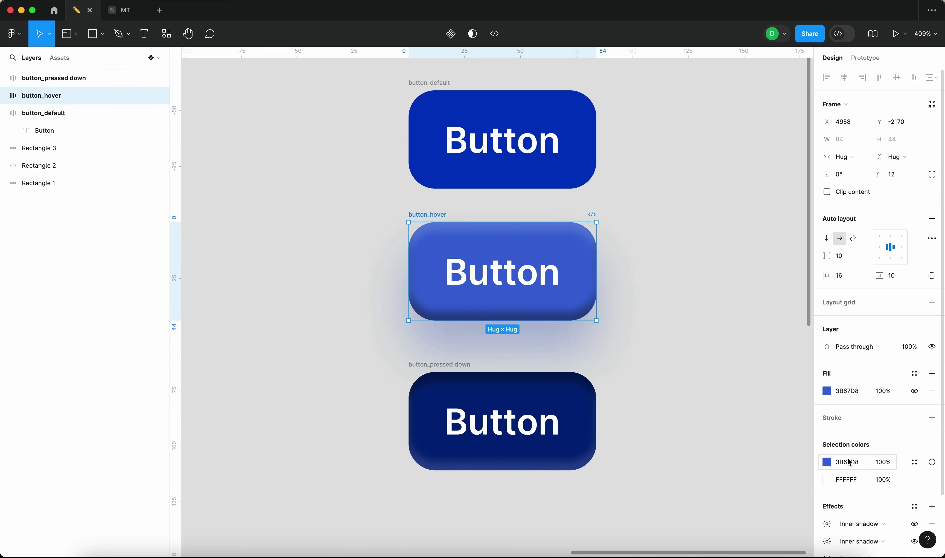
{"action": "scroll", "coordinate": [838, 459], "scroll_direction": "down", "scroll_amount": 4}
{"action": "left_click", "coordinate": [824, 475]}
{"action": "left_click", "coordinate": [751, 534]}
{"action": "key", "text": "shift+Down"}
{"action": "key", "text": "shift+Down"}
{"action": "key", "text": "shift+Down"}
{"action": "key", "text": "shift+Up"}
{"action": "key", "text": "Up"}
{"action": "key", "text": "Down"}
{"action": "left_click", "coordinate": [711, 350]}
{"action": "scroll", "coordinate": [710, 351], "scroll_direction": "down", "scroll_amount": 5}
Tidy up the three button frames with Ctrl+Alt+T at spacing 29.
{"action": "scroll", "coordinate": [508, 281], "scroll_direction": "up", "scroll_amount": 5}
{"action": "left_click_drag", "start_coordinate": [580, 450], "coordinate": [637, 492]}
{"action": "key", "text": "ctrl+alt+t"}
{"action": "left_click", "coordinate": [656, 263]}
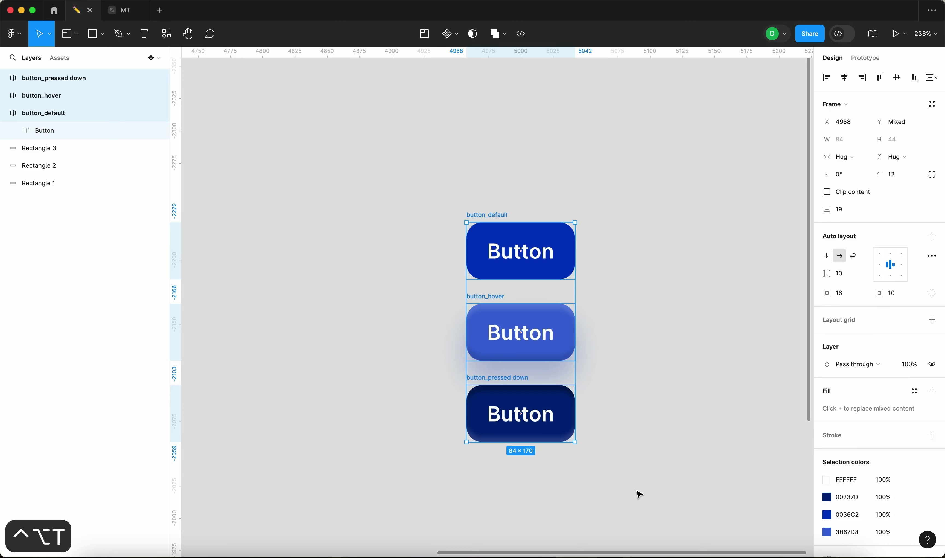
{"action": "left_click", "coordinate": [819, 210]}
{"action": "key", "text": "shift+Up"}
{"action": "key", "text": "shift+Up"}
{"action": "key", "text": "shift+Down"}
{"action": "key", "text": "Return"}
Review the stacked buttons and reselect all three frames.
{"action": "left_click", "coordinate": [395, 240]}
{"action": "scroll", "coordinate": [395, 240], "scroll_direction": "up", "scroll_amount": 3}
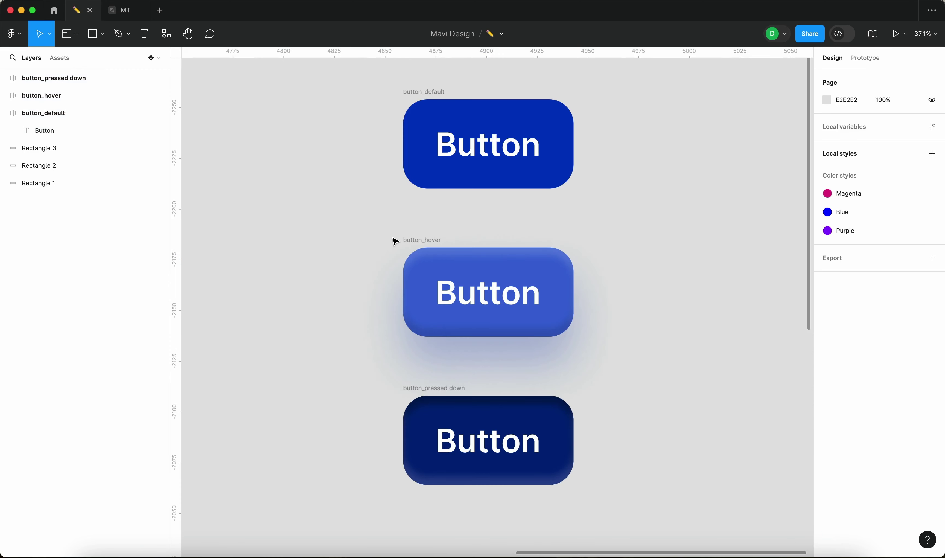
{"action": "scroll", "coordinate": [395, 241], "scroll_direction": "right", "scroll_amount": 2}
{"action": "scroll", "coordinate": [396, 241], "scroll_direction": "up", "scroll_amount": 1}
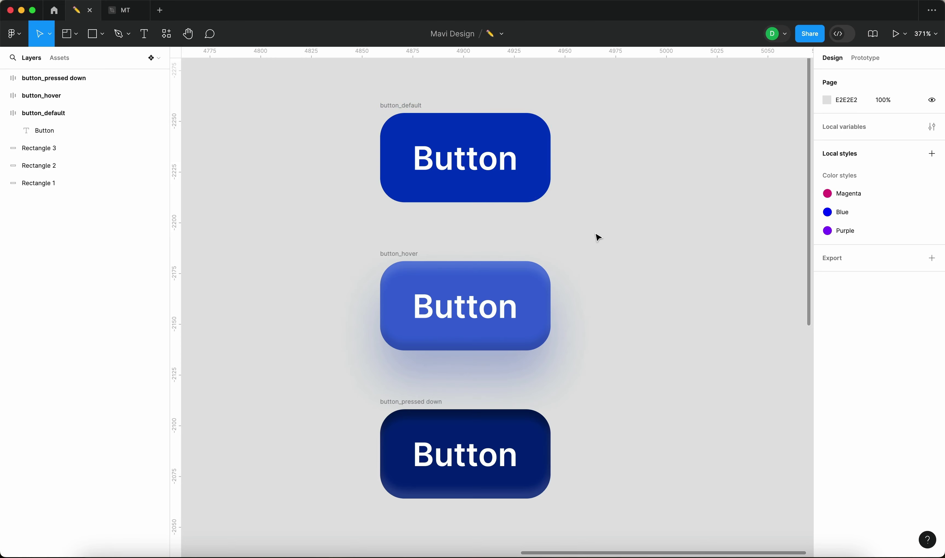
{"action": "left_click", "coordinate": [400, 105]}
{"action": "left_click", "coordinate": [299, 232]}
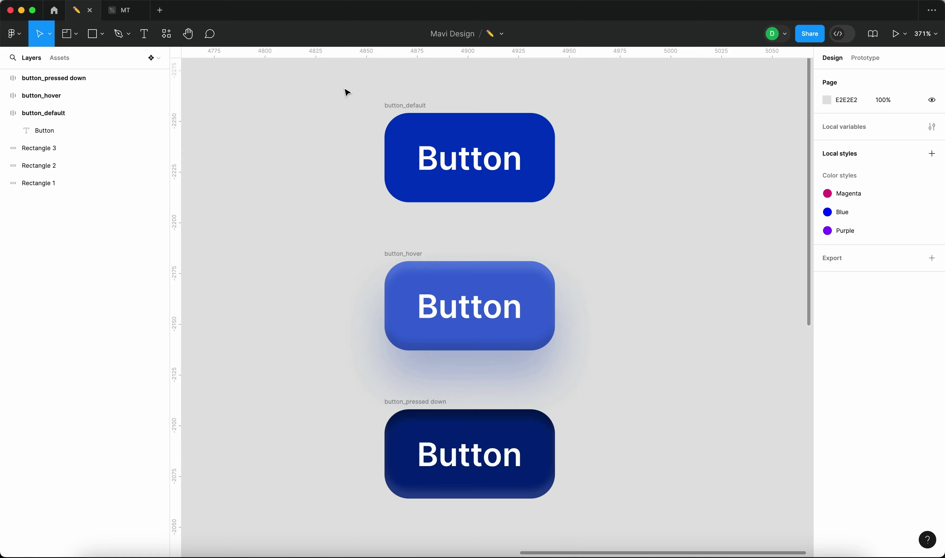
{"action": "left_click_drag", "start_coordinate": [327, 74], "coordinate": [594, 521]}
{"action": "left_click", "coordinate": [454, 34]}
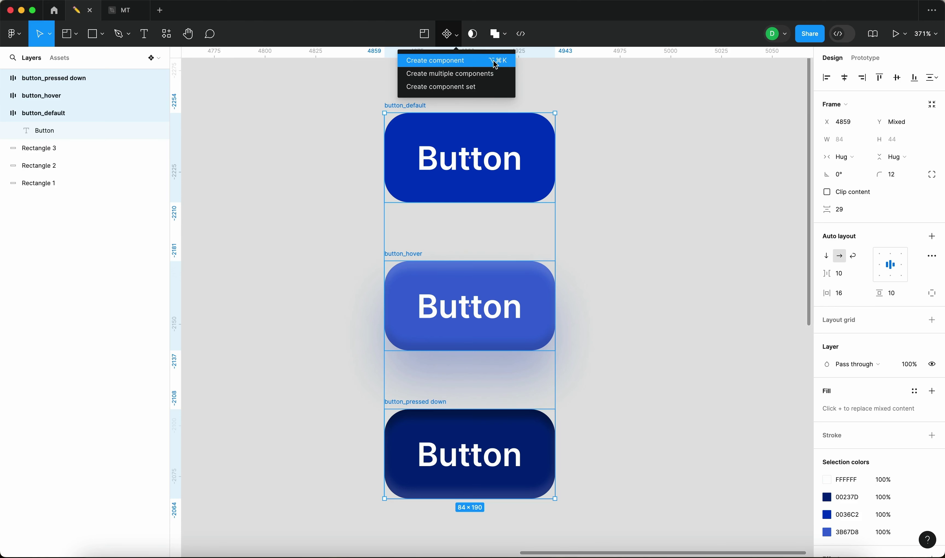
Combine the three buttons into a component set.
{"action": "left_click", "coordinate": [494, 89]}
{"action": "scroll", "coordinate": [407, 180], "scroll_direction": "up", "scroll_amount": 2}
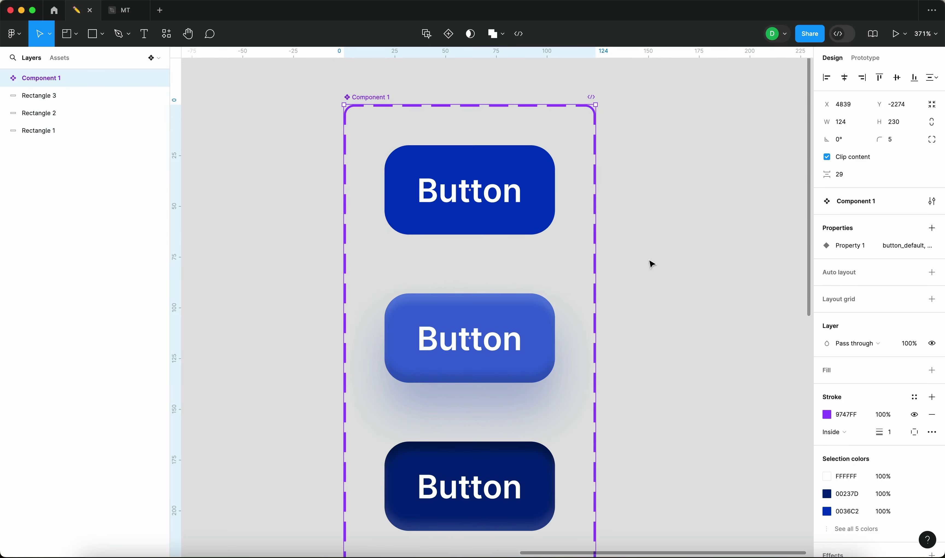
{"action": "left_click", "coordinate": [613, 273]}
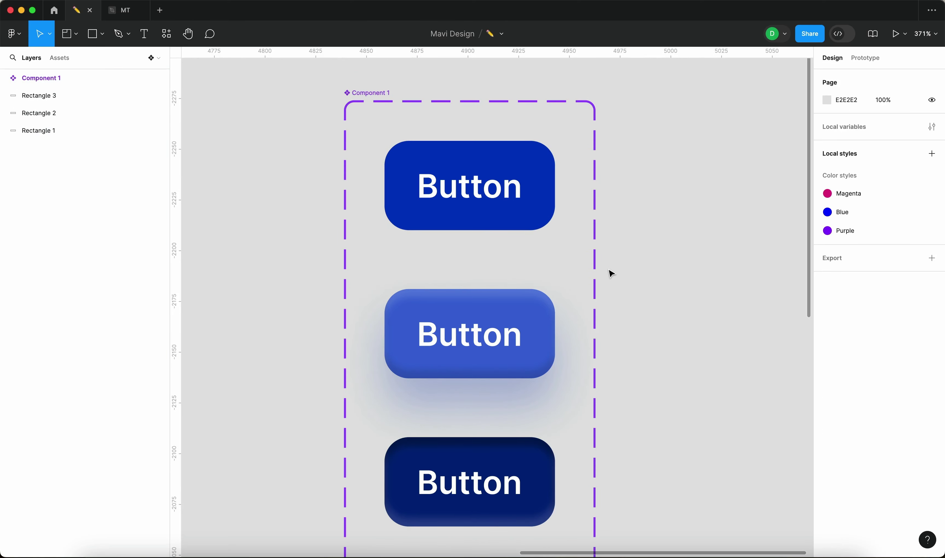
Select the default, hover and pressed-down variants together and open Rename with ⌘R.
{"action": "left_click", "coordinate": [505, 209]}
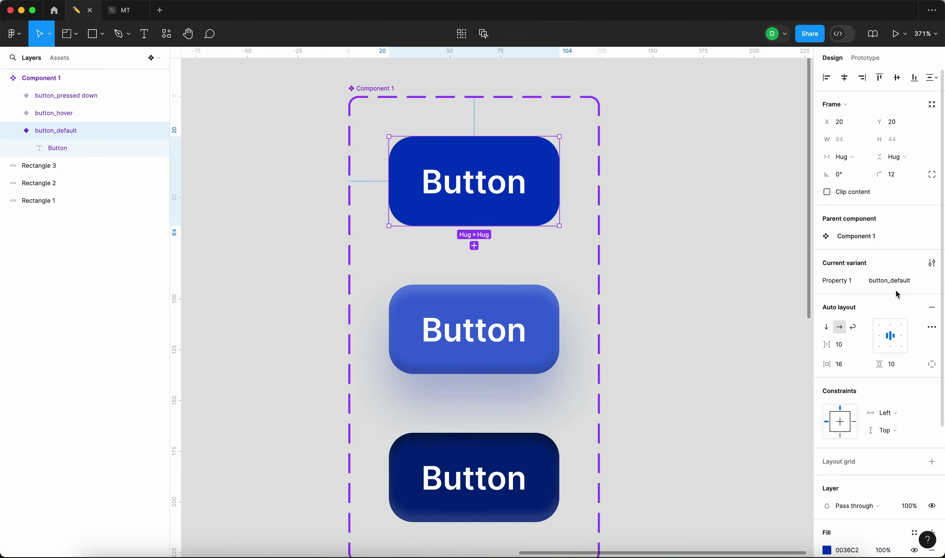
{"action": "left_click", "coordinate": [551, 309]}
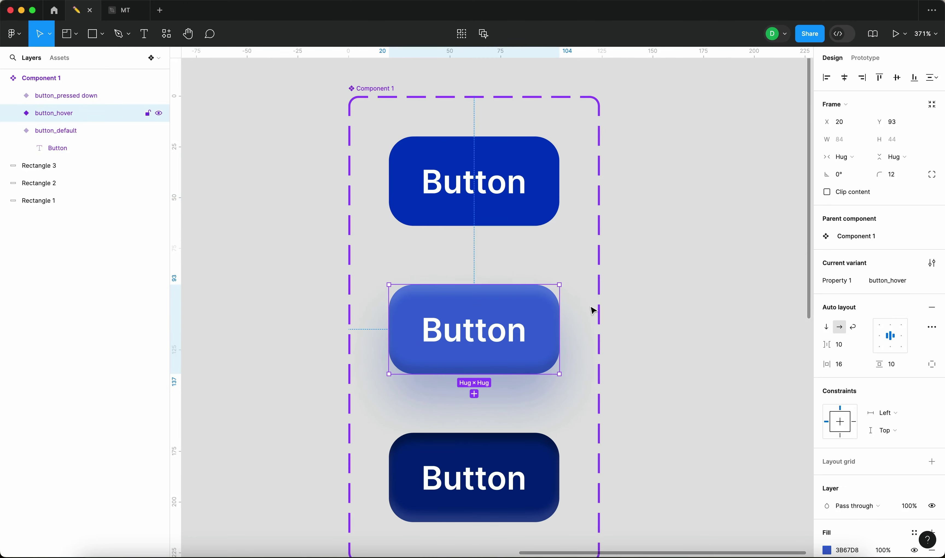
{"action": "left_click", "coordinate": [514, 431]}
{"action": "left_click", "coordinate": [524, 449]}
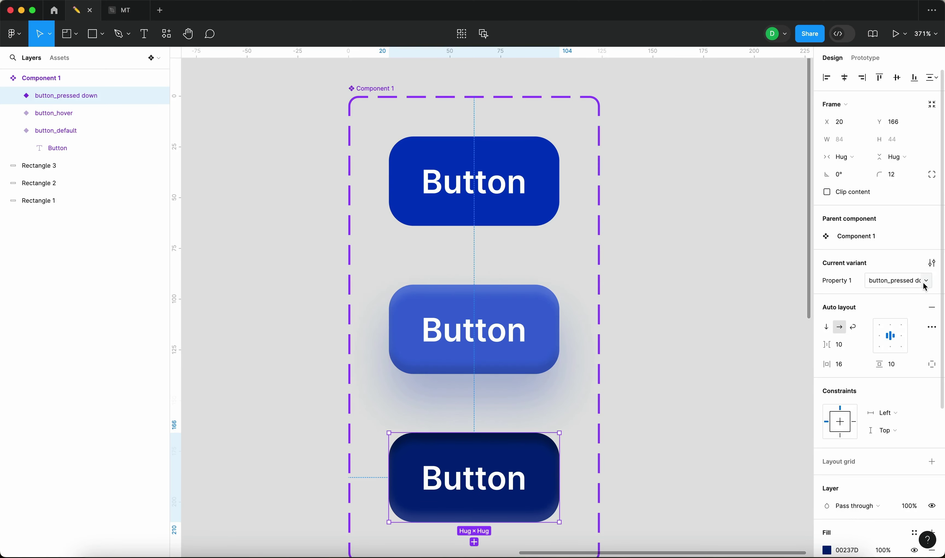
{"action": "left_click", "coordinate": [496, 199]}
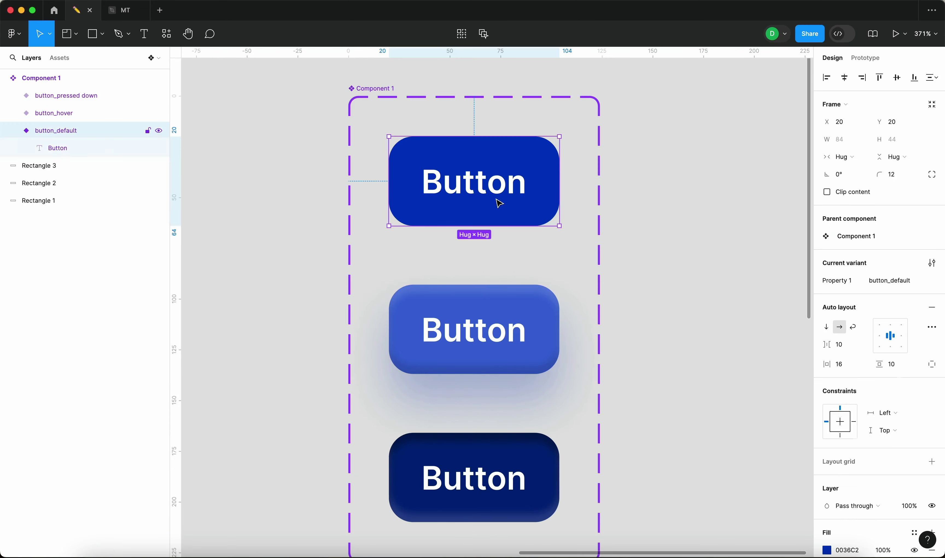
{"action": "left_click", "coordinate": [494, 337], "text": "shift"}
{"action": "left_click", "coordinate": [544, 460], "text": "shift"}
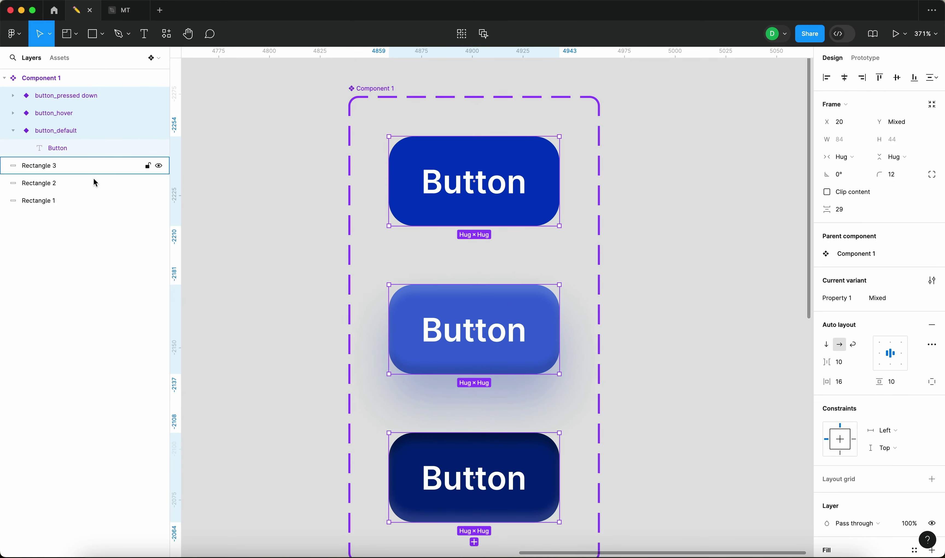
{"action": "key", "text": "super+r"}
Batch-rename the three variants to remove 'button' from their names.
{"action": "left_click", "coordinate": [452, 142]}
{"action": "key", "text": "Escape"}
{"action": "key", "text": "super+r"}
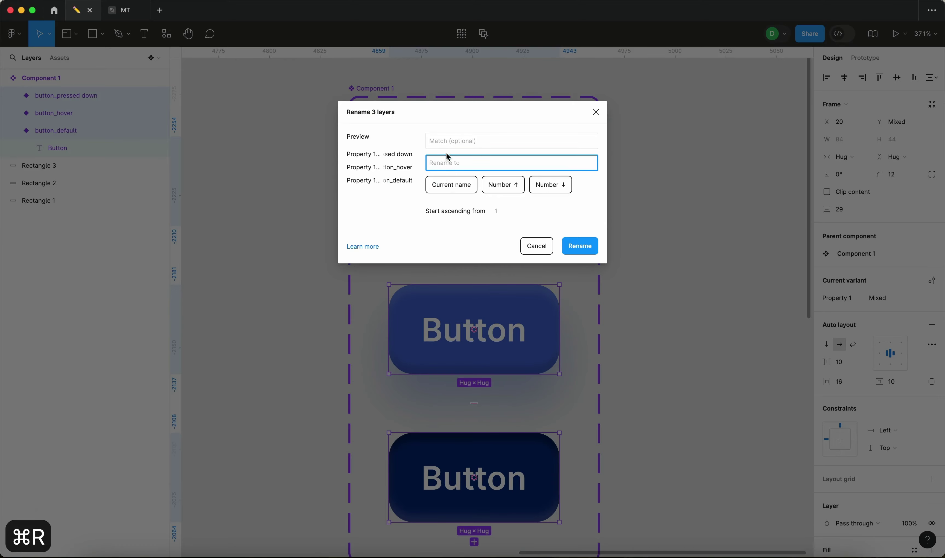
{"action": "left_click", "coordinate": [447, 153]}
{"action": "type", "text": "button"}
{"action": "left_click", "coordinate": [452, 168]}
{"action": "left_click", "coordinate": [579, 246]}
Batch-rename the default, hover and pressed down variants to strip the underscores.
{"action": "left_click", "coordinate": [732, 373]}
{"action": "left_click", "coordinate": [543, 201]}
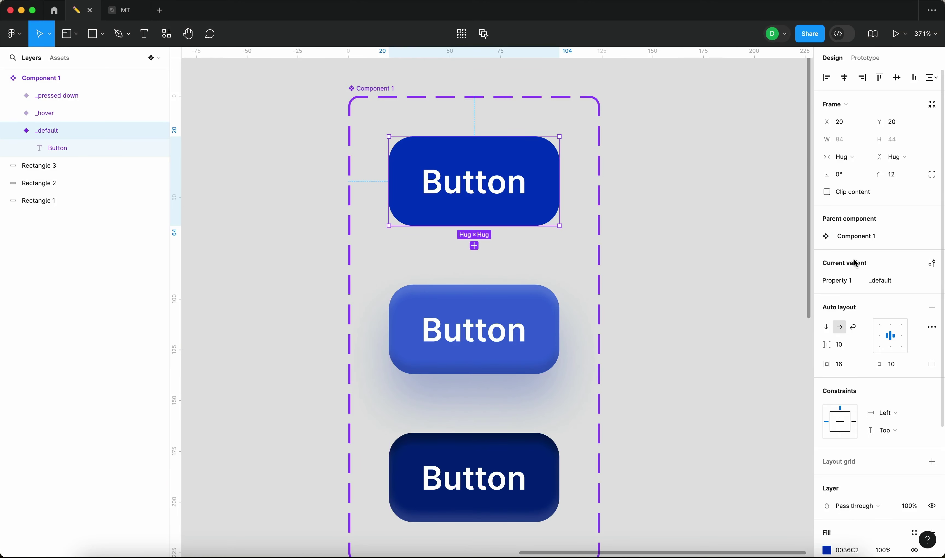
{"action": "left_click", "coordinate": [534, 338], "text": "shift"}
{"action": "left_click", "coordinate": [523, 484], "text": "shift"}
{"action": "key", "text": "super+r"}
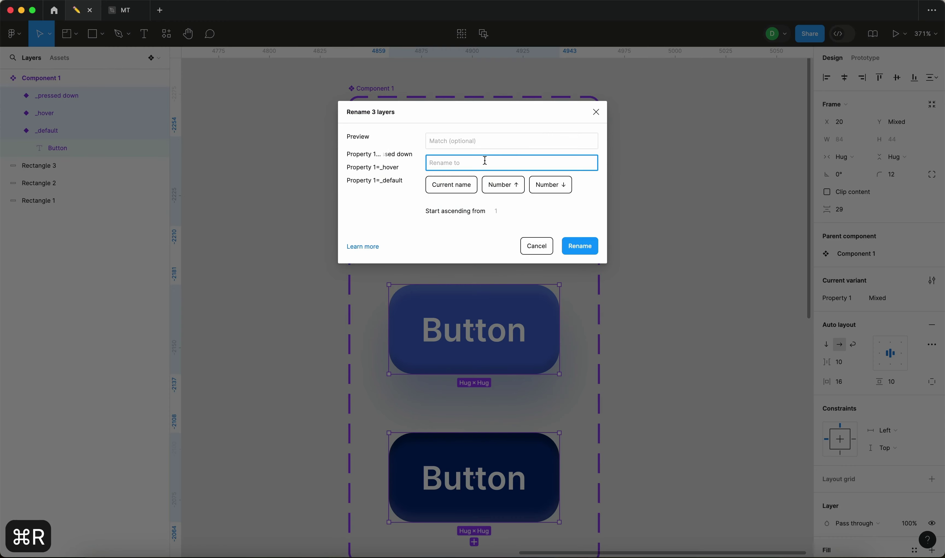
{"action": "type", "text": "_"}
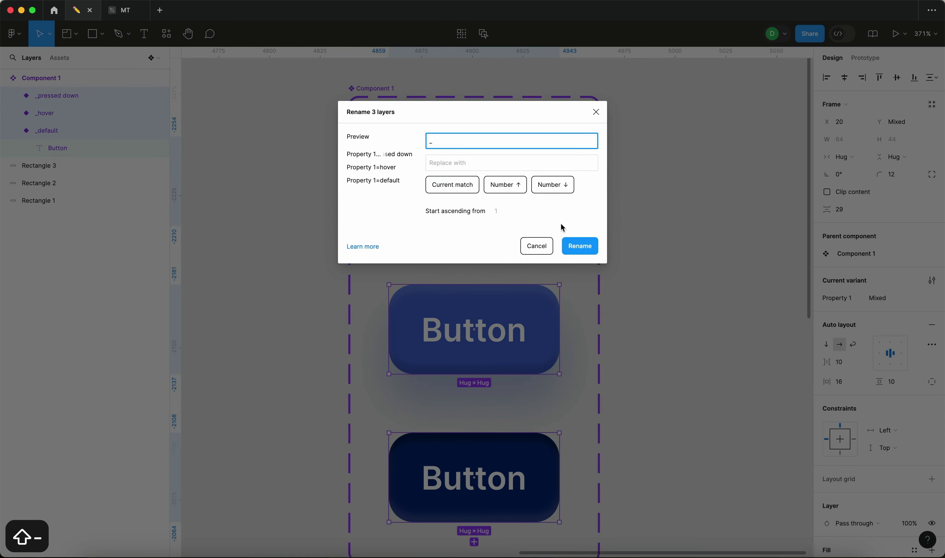
{"action": "left_click", "coordinate": [570, 246]}
{"action": "left_click", "coordinate": [614, 220]}
{"action": "key", "text": "Tab"}
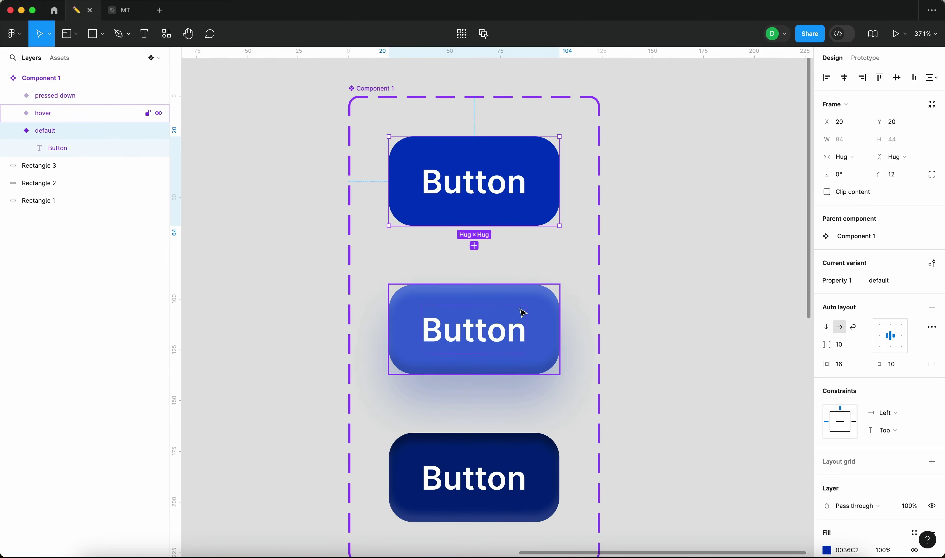
{"action": "key", "text": "Tab"}
{"action": "key", "text": "Tab"}
{"action": "left_click", "coordinate": [617, 294]}
Name the component set 'button with a pressed down state'.
{"action": "scroll", "coordinate": [713, 276], "scroll_direction": "down", "scroll_amount": 2}
{"action": "scroll", "coordinate": [679, 245], "scroll_direction": "down", "scroll_amount": 3}
{"action": "left_click", "coordinate": [485, 120]}
{"action": "double_click", "coordinate": [483, 119]}
{"action": "type", "text": "button wi"}
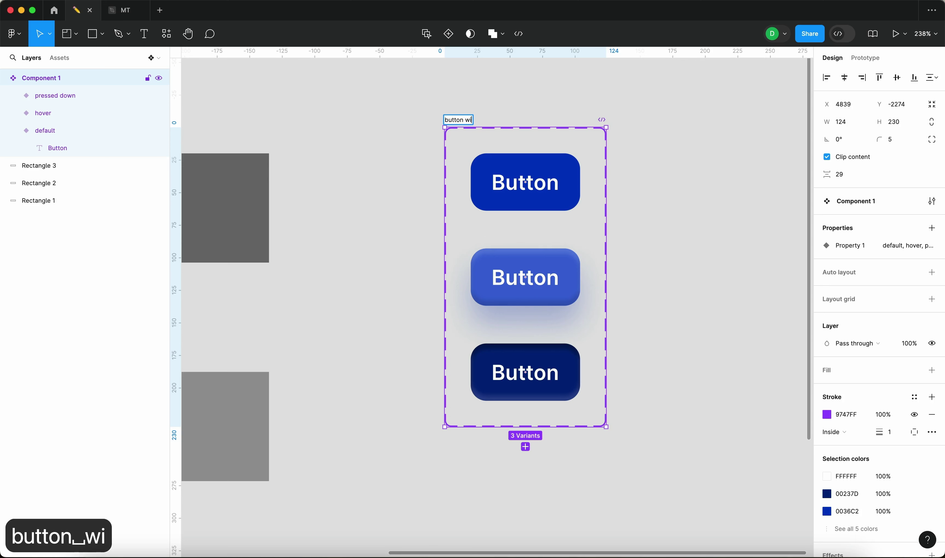
{"action": "type", "text": "th a press"}
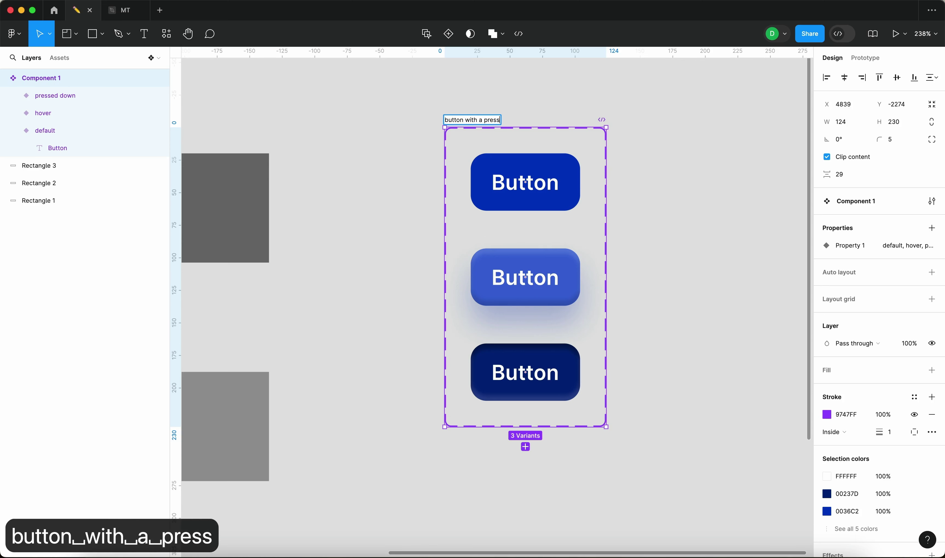
{"action": "type", "text": "ed down state"}
{"action": "key", "text": "Return"}
Select the default and then the hover variant inside the set.
{"action": "scroll", "coordinate": [609, 196], "scroll_direction": "right", "scroll_amount": 5}
{"action": "key", "text": "Return"}
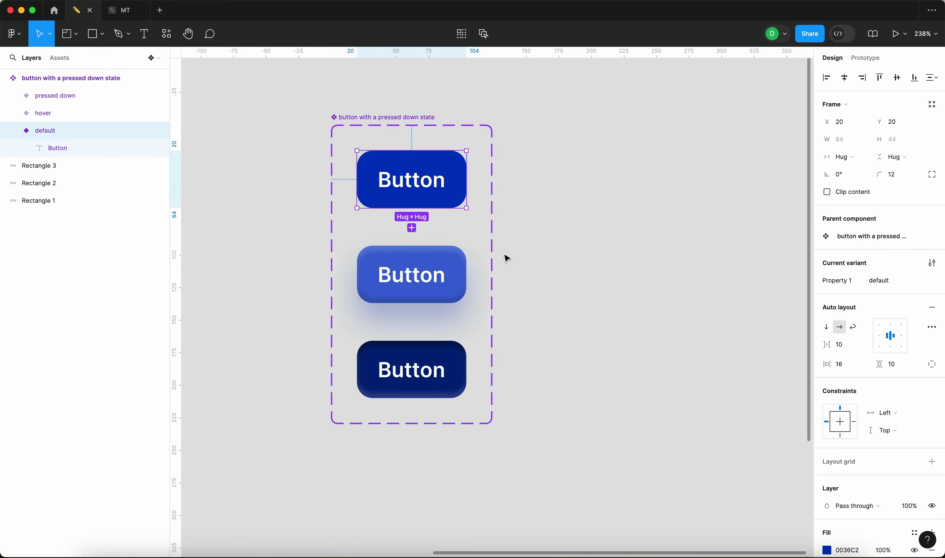
{"action": "left_click", "coordinate": [414, 268]}
{"action": "scroll", "coordinate": [409, 180], "scroll_direction": "up", "scroll_amount": 5}
Draw a new 570×342 frame to the right of the buttons.
{"action": "left_click", "coordinate": [411, 172]}
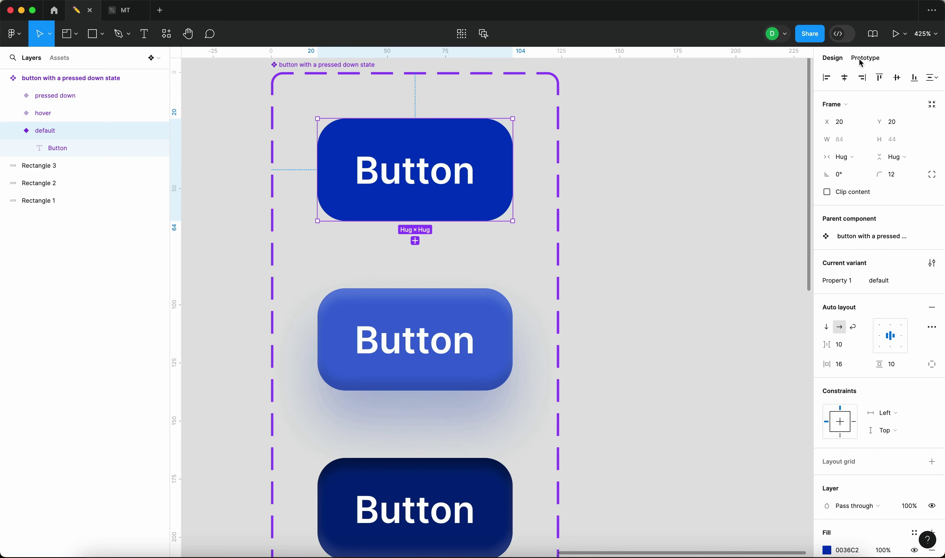
{"action": "scroll", "coordinate": [538, 188], "scroll_direction": "down", "scroll_amount": 5}
{"action": "key", "text": "f"}
{"action": "left_click_drag", "start_coordinate": [396, 126], "coordinate": [767, 357]}
{"action": "scroll", "coordinate": [767, 357], "scroll_direction": "down", "scroll_amount": 5}
{"action": "scroll", "coordinate": [766, 353], "scroll_direction": "right", "scroll_amount": 2}
{"action": "left_click_drag", "start_coordinate": [709, 354], "coordinate": [767, 384]}
{"action": "key", "text": "Escape"}
Place a default button instance in Frame 1, centred horizontally and vertically.
{"action": "left_click", "coordinate": [443, 244]}
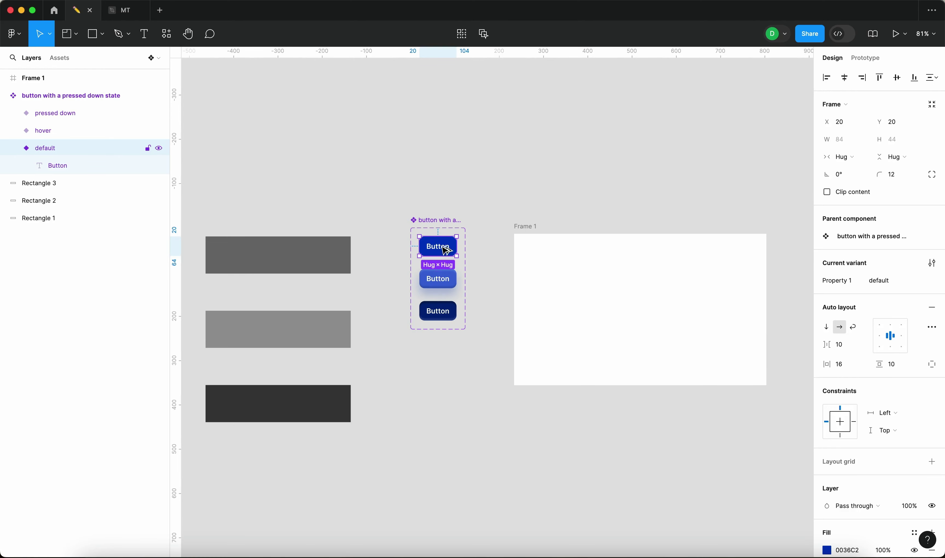
{"action": "left_click_drag", "start_coordinate": [447, 251], "coordinate": [635, 303]}
{"action": "key", "text": "alt+h"}
{"action": "key", "text": "alt+v"}
{"action": "left_click", "coordinate": [555, 261]}
Preview Frame 1 in the prototype viewer and come back to the design.
{"action": "left_click", "coordinate": [534, 233]}
{"action": "left_click", "coordinate": [896, 35]}
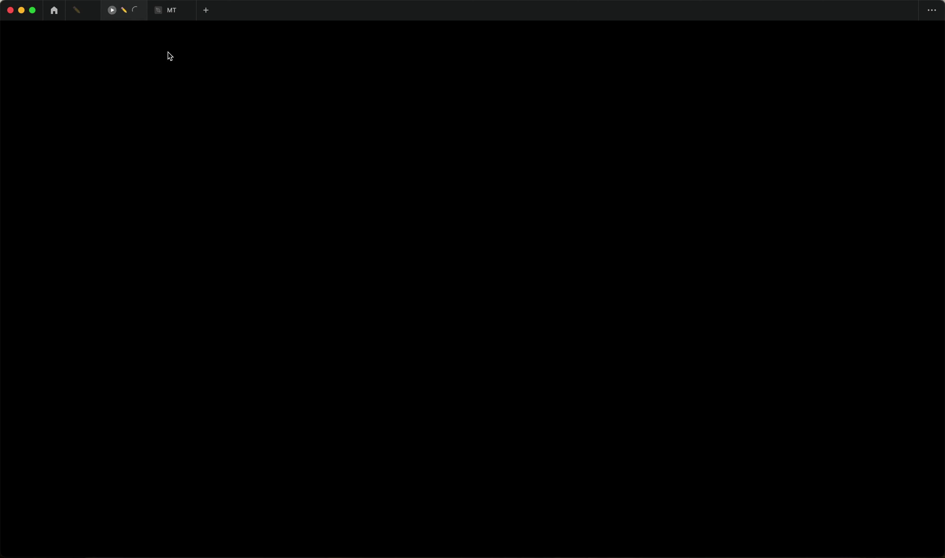
{"action": "left_click", "coordinate": [77, 12]}
Rename Frame 1 to 'test frame' and nudge it into place.
{"action": "left_click", "coordinate": [649, 316]}
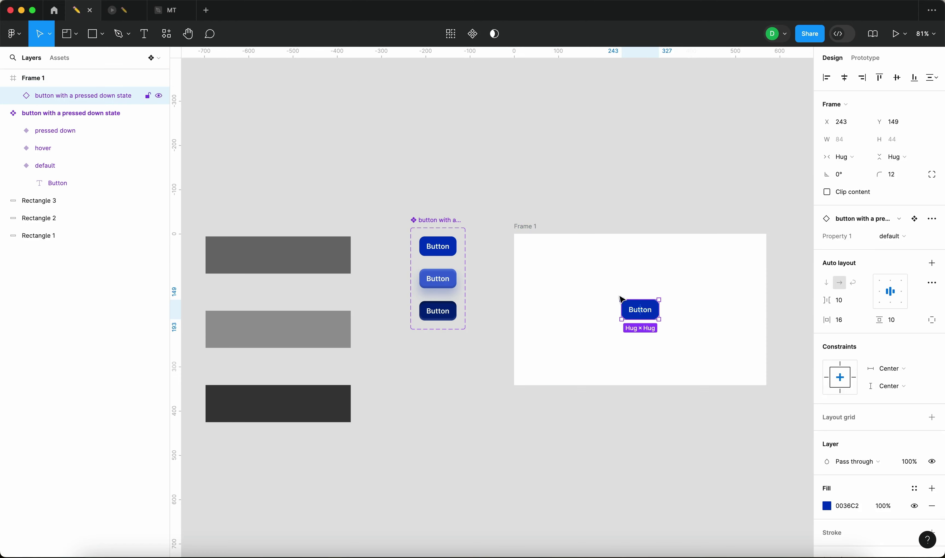
{"action": "double_click", "coordinate": [526, 227]}
{"action": "type", "text": "test frame"}
{"action": "key", "text": "Return"}
{"action": "left_click", "coordinate": [533, 214]}
{"action": "left_click_drag", "start_coordinate": [517, 226], "coordinate": [499, 226]}
Set the prototype preview to Fill screen.
{"action": "left_click", "coordinate": [130, 10]}
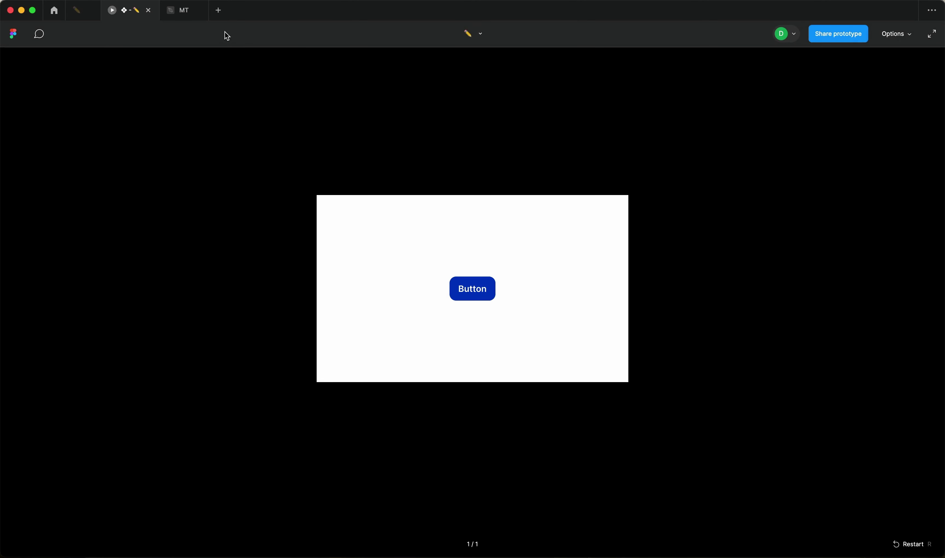
{"action": "left_click", "coordinate": [886, 37]}
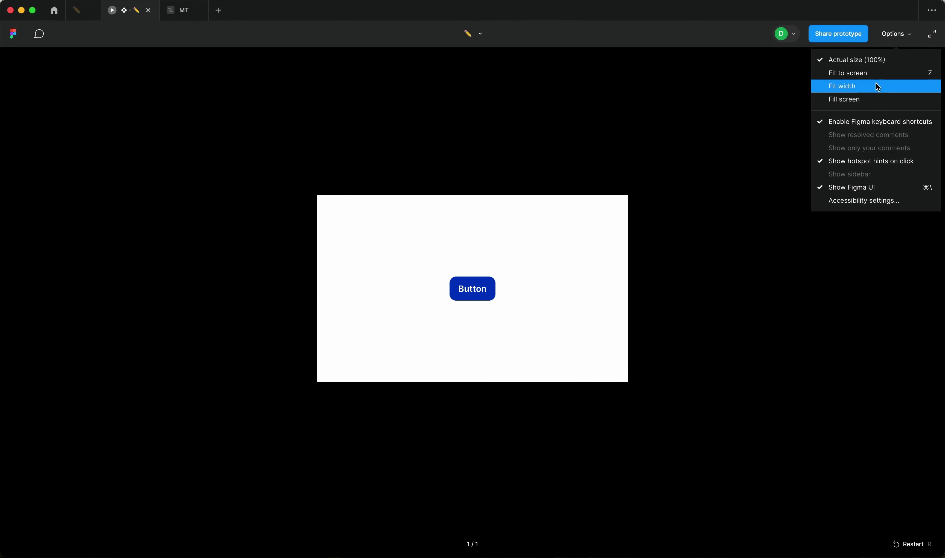
{"action": "left_click", "coordinate": [874, 99]}
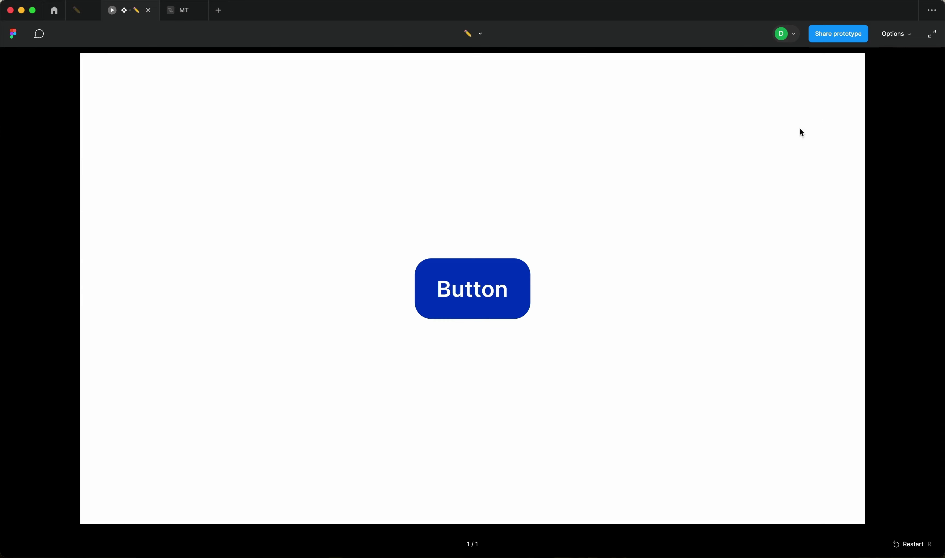
{"action": "left_click", "coordinate": [77, 10]}
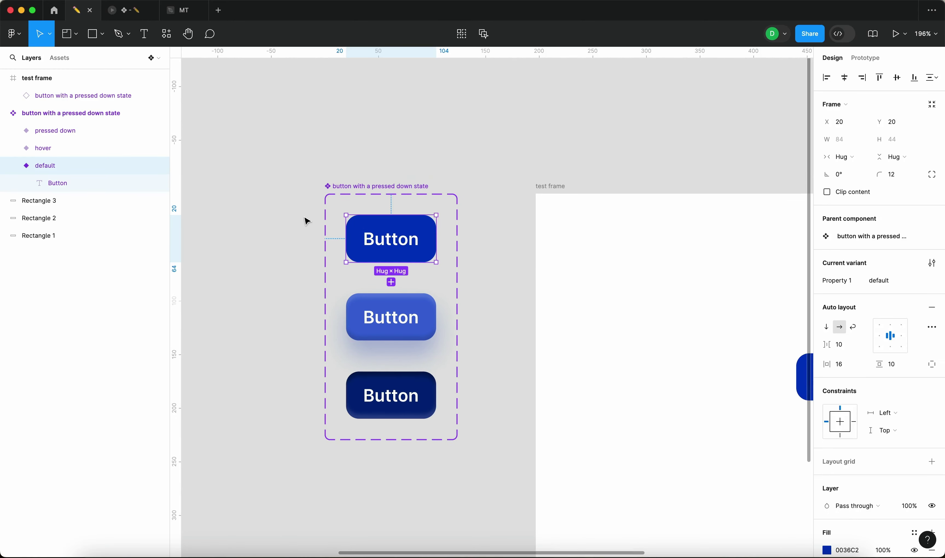
Link the default variant to hover on While hovering (Smart animate, ease out 300ms), then preview.
{"action": "left_click", "coordinate": [859, 63]}
{"action": "mouse_move", "coordinate": [391, 266]}
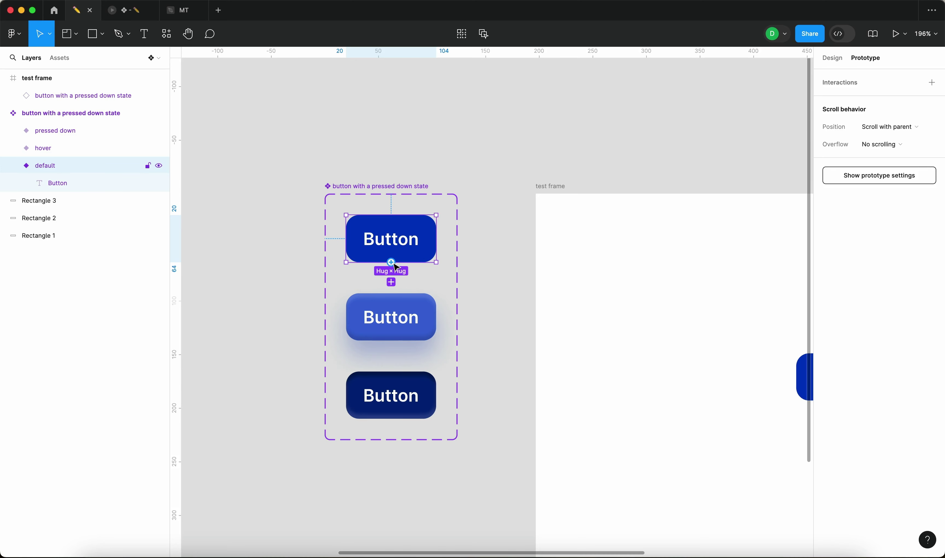
{"action": "left_click_drag", "start_coordinate": [391, 263], "coordinate": [419, 310]}
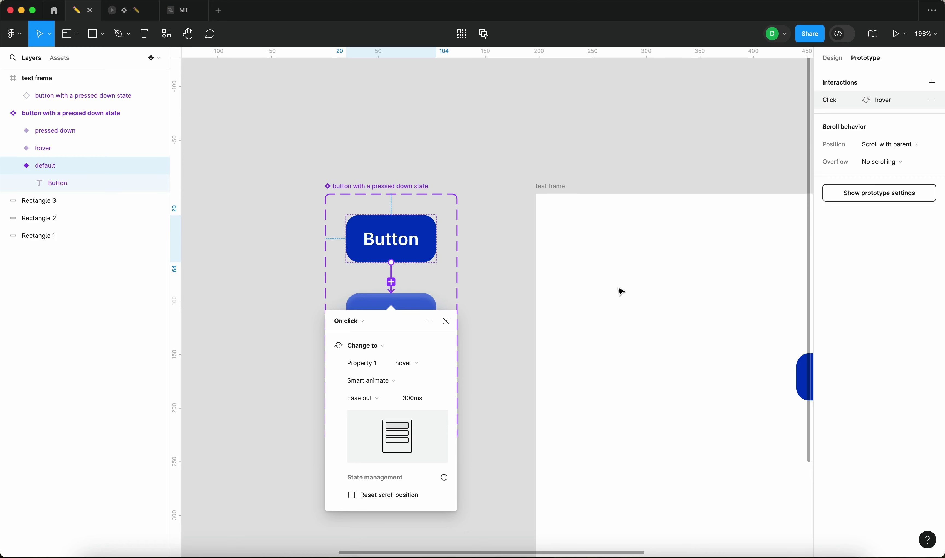
{"action": "left_click", "coordinate": [367, 321]}
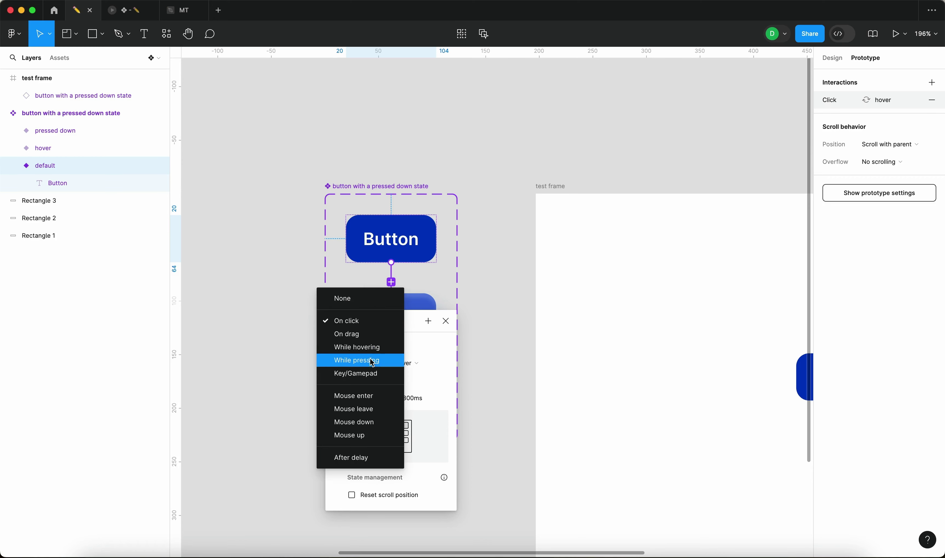
{"action": "left_click", "coordinate": [372, 347]}
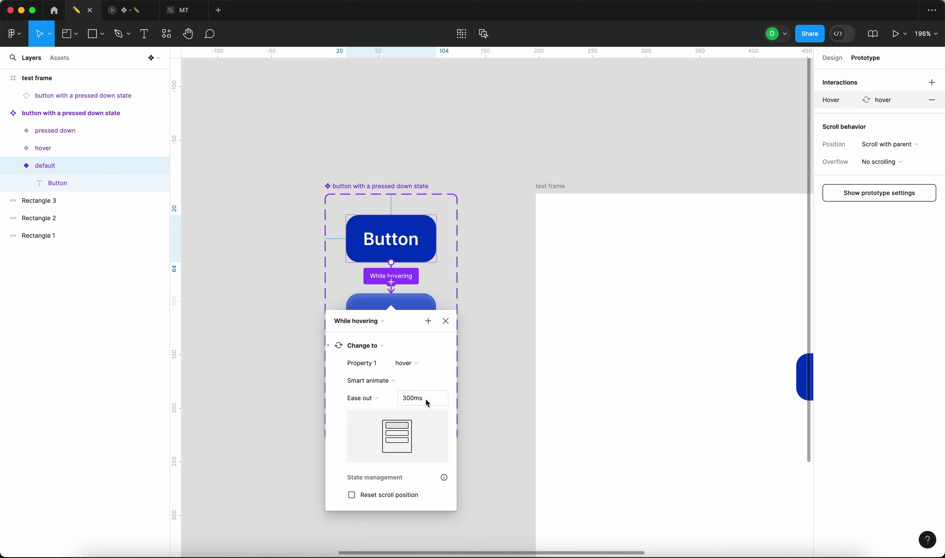
{"action": "left_click", "coordinate": [446, 321]}
{"action": "left_click", "coordinate": [285, 278]}
{"action": "left_click", "coordinate": [111, 11]}
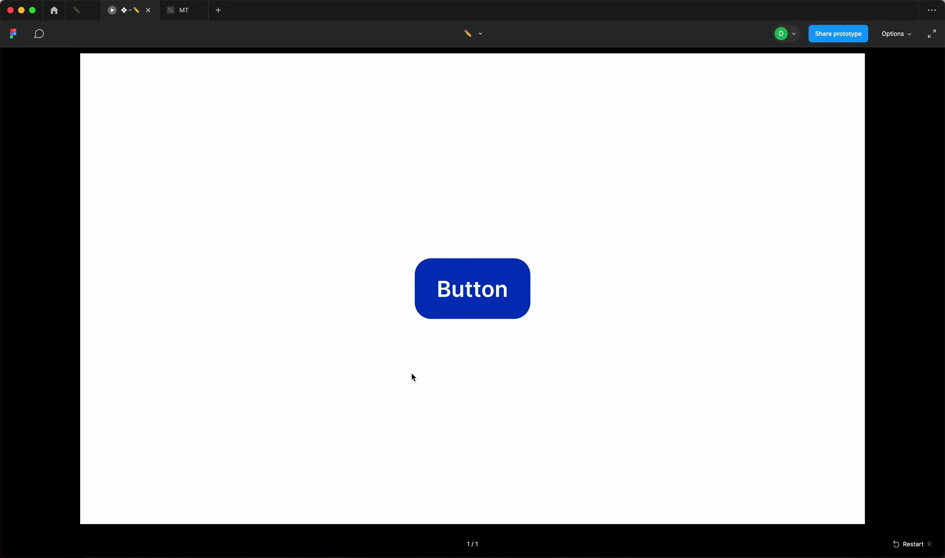
Restart the prototype, try the hover effect, and return to the design file.
{"action": "key", "text": "r"}
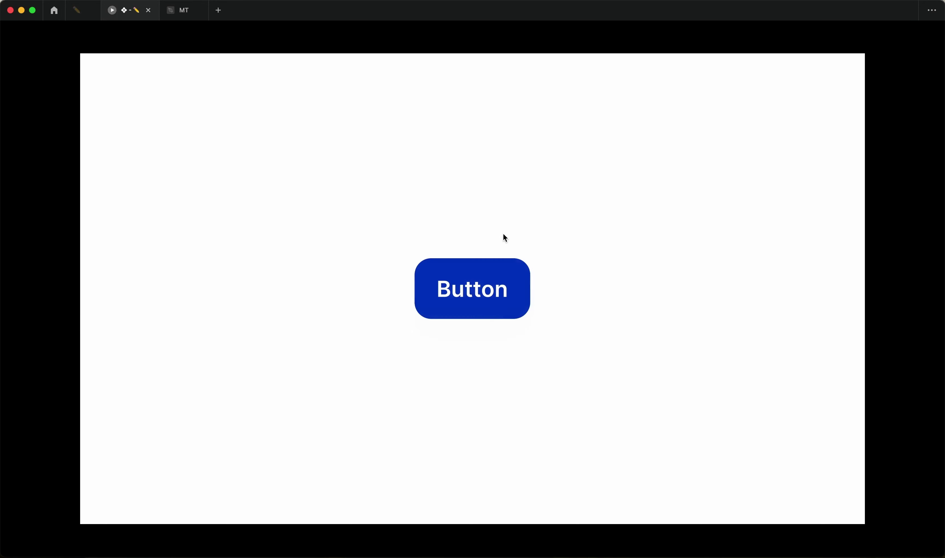
{"action": "left_click", "coordinate": [78, 11]}
{"action": "left_click", "coordinate": [390, 317]}
Link the hover variant to pressed down on While pressing with a 100ms duration.
{"action": "scroll", "coordinate": [391, 317], "scroll_direction": "up", "scroll_amount": 5}
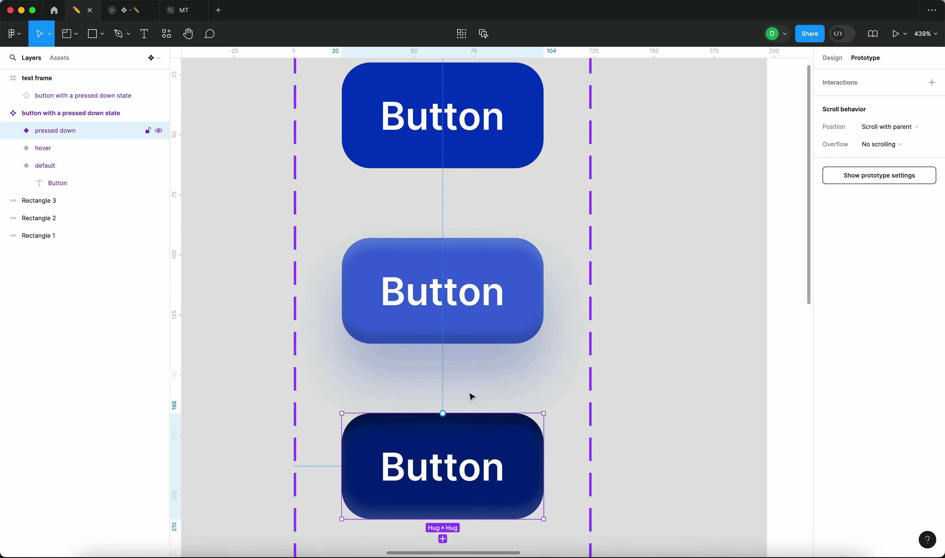
{"action": "scroll", "coordinate": [424, 356], "scroll_direction": "down", "scroll_amount": 3}
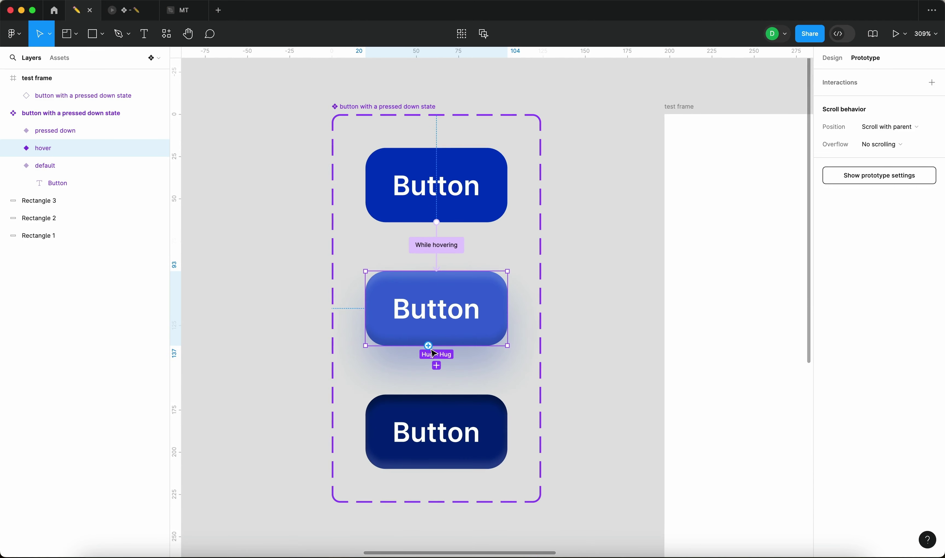
{"action": "left_click_drag", "start_coordinate": [429, 347], "coordinate": [428, 411]}
{"action": "scroll", "coordinate": [316, 359], "scroll_direction": "down", "scroll_amount": 3}
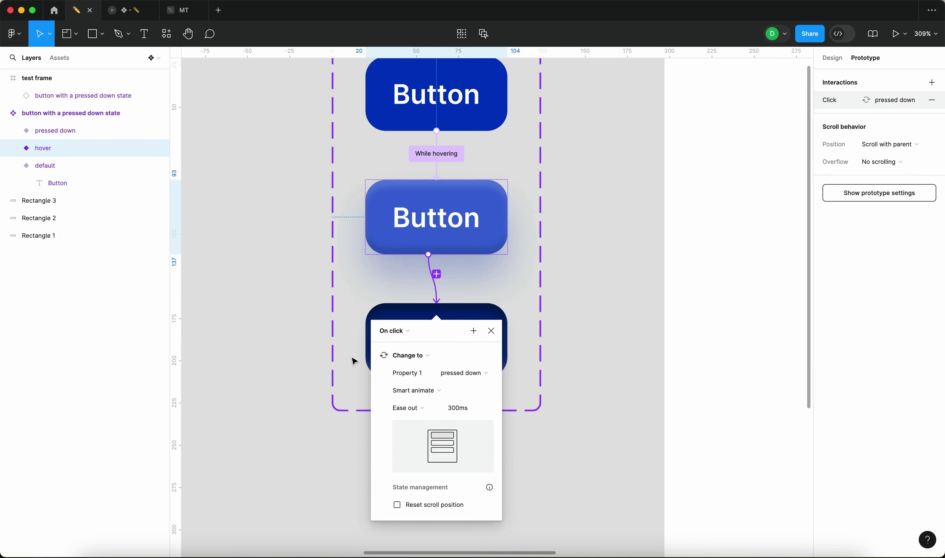
{"action": "left_click", "coordinate": [407, 330]}
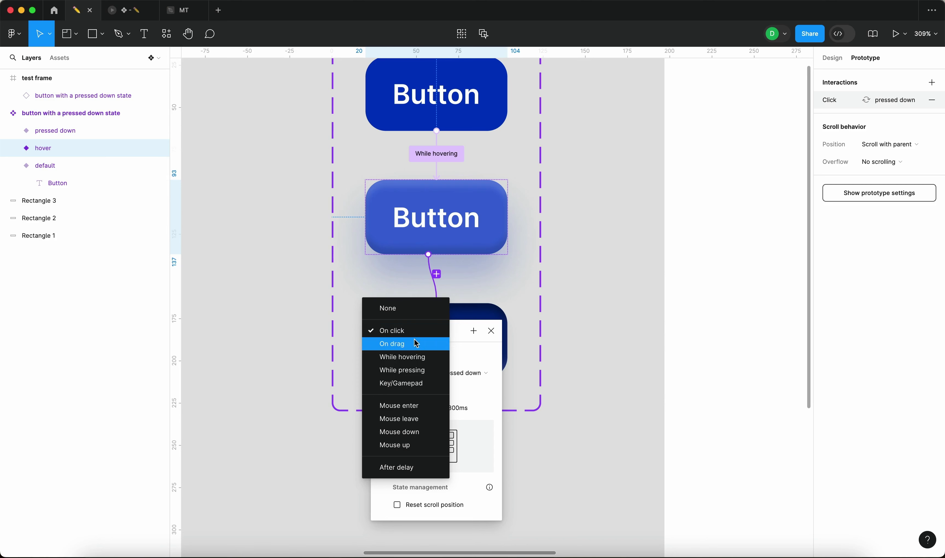
{"action": "left_click", "coordinate": [433, 373]}
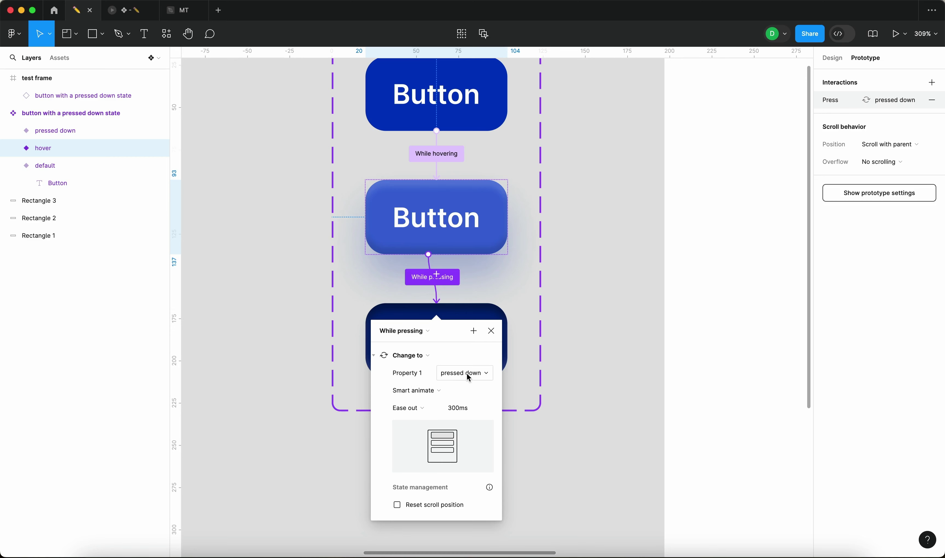
{"action": "left_click", "coordinate": [465, 412]}
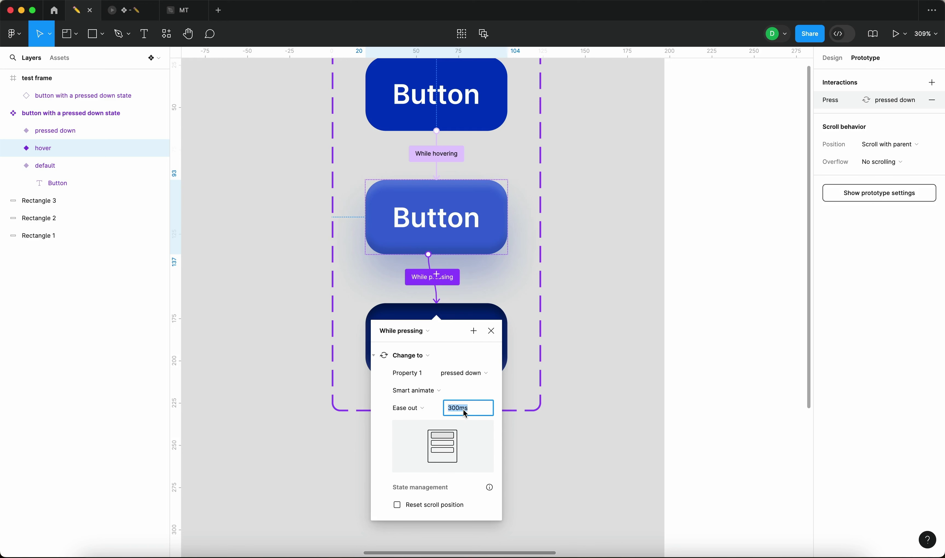
{"action": "type", "text": "11"}
{"action": "key", "text": "BackSpace"}
{"action": "type", "text": "00"}
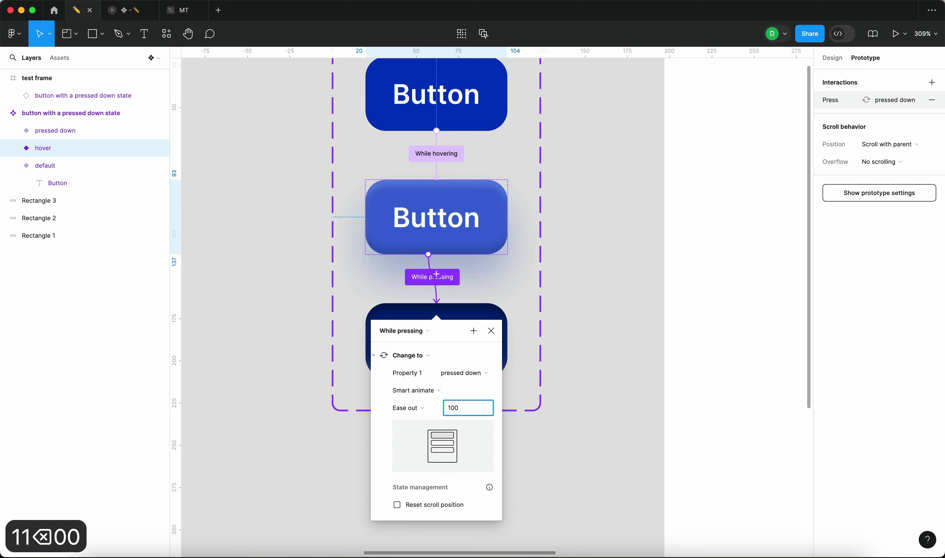
{"action": "key", "text": "Return"}
Shorten the While hovering transition to 100ms.
{"action": "left_click", "coordinate": [438, 153]}
{"action": "left_click", "coordinate": [465, 251]}
{"action": "type", "text": "100"}
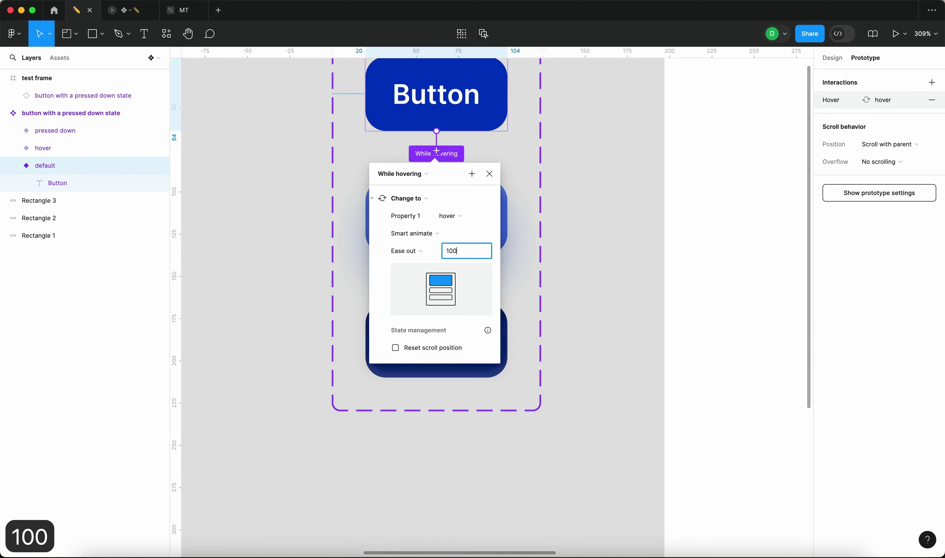
{"action": "key", "text": "Return"}
{"action": "left_click", "coordinate": [490, 175]}
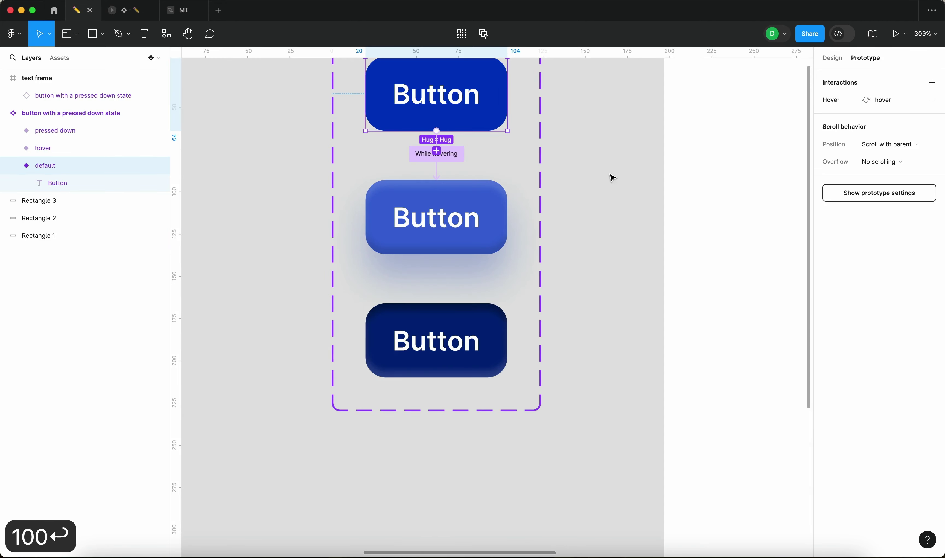
{"action": "scroll", "coordinate": [601, 230], "scroll_direction": "up", "scroll_amount": 4}
{"action": "scroll", "coordinate": [601, 230], "scroll_direction": "right", "scroll_amount": 2}
{"action": "left_click", "coordinate": [593, 277]}
{"action": "left_click", "coordinate": [398, 353]}
Preview the test frame and try the button's hover and pressed colours.
{"action": "left_click", "coordinate": [120, 17]}
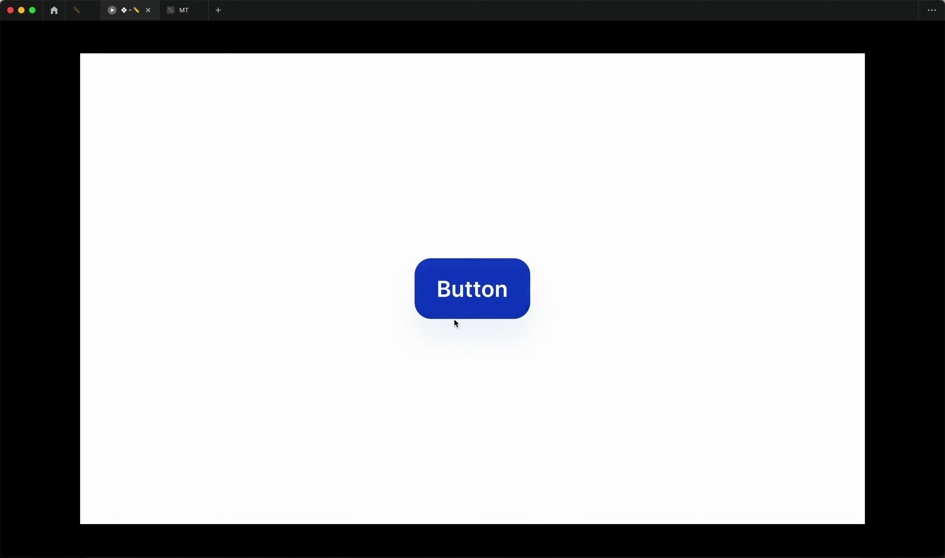
{"action": "left_click", "coordinate": [459, 312]}
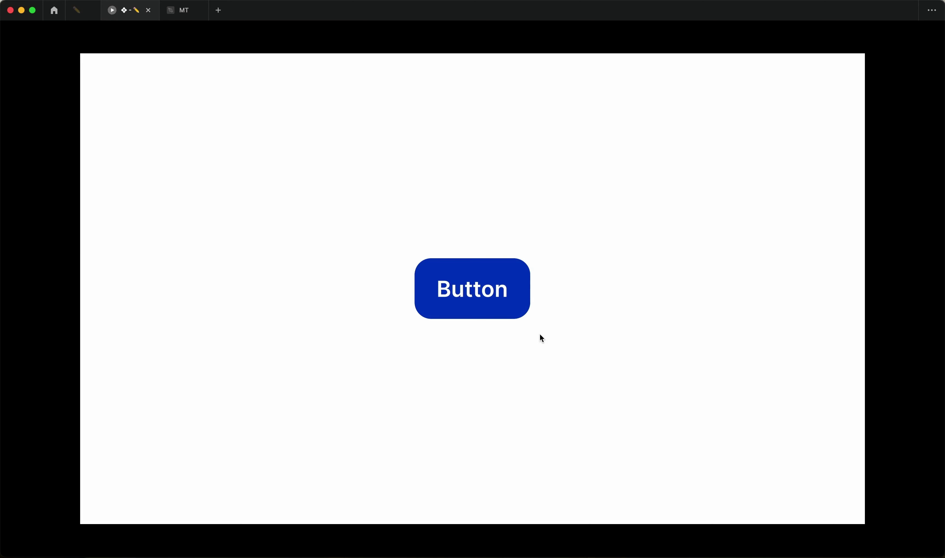